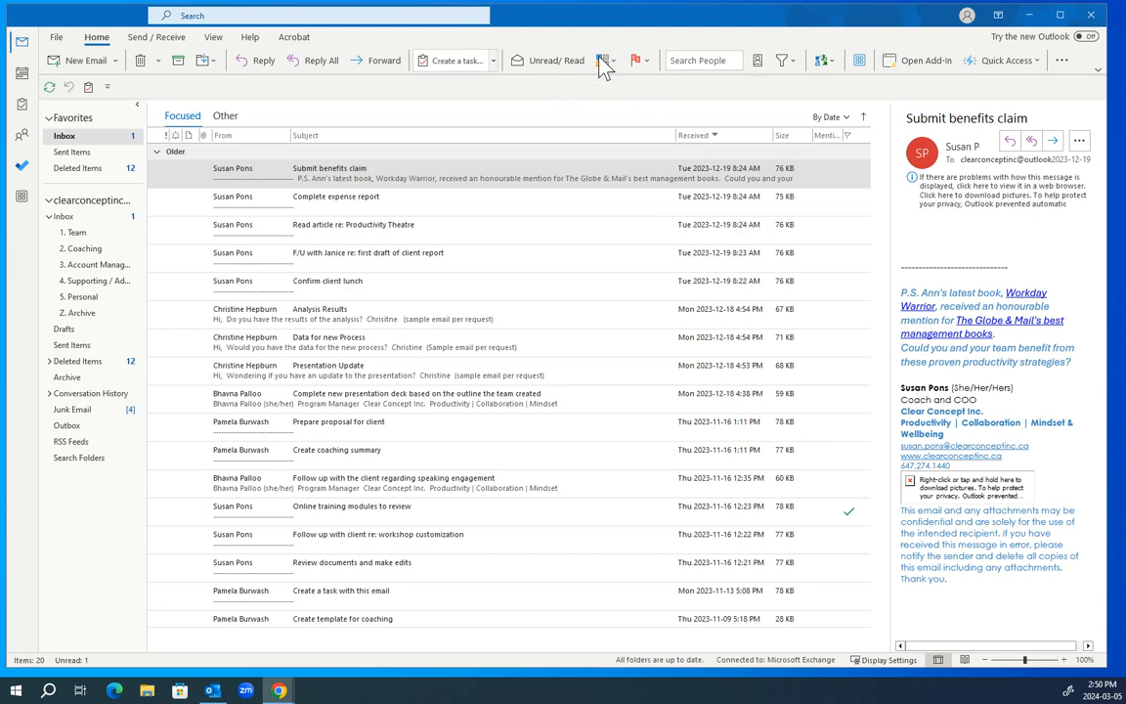
Review the full list of color categories and their rename option, leaving the categories as they are.
{"action": "left_click", "coordinate": [600, 60]}
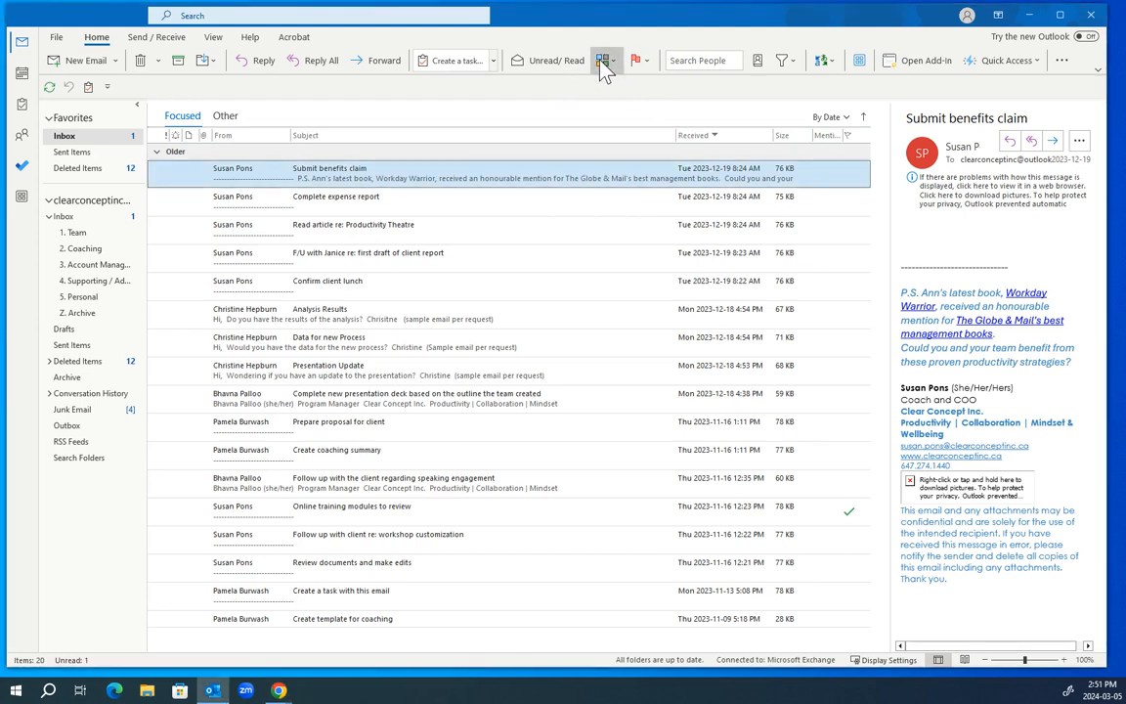
{"action": "left_click", "coordinate": [601, 61]}
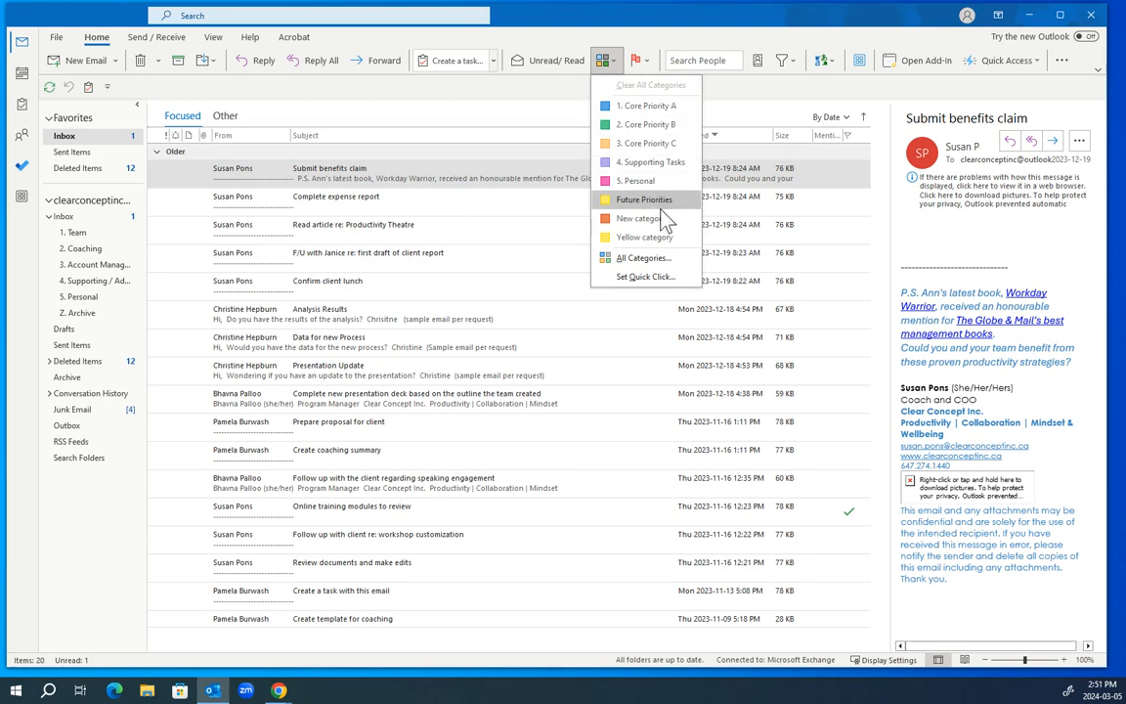
{"action": "left_click", "coordinate": [646, 258]}
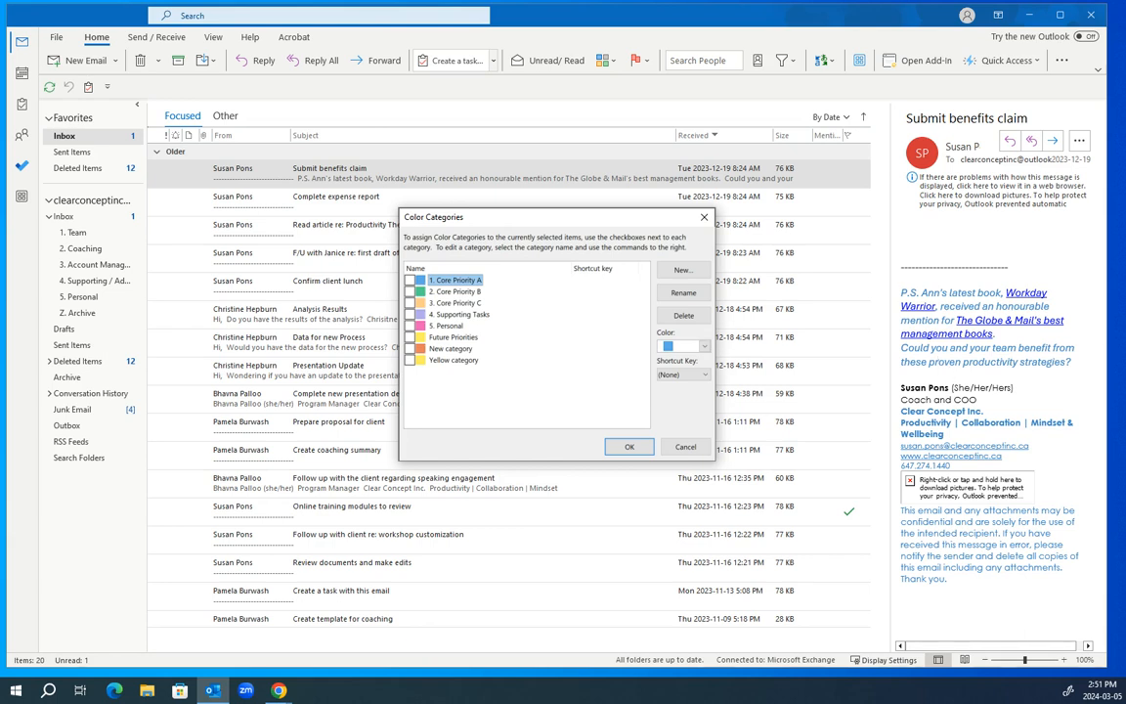
{"action": "key", "text": "alt+Tab"}
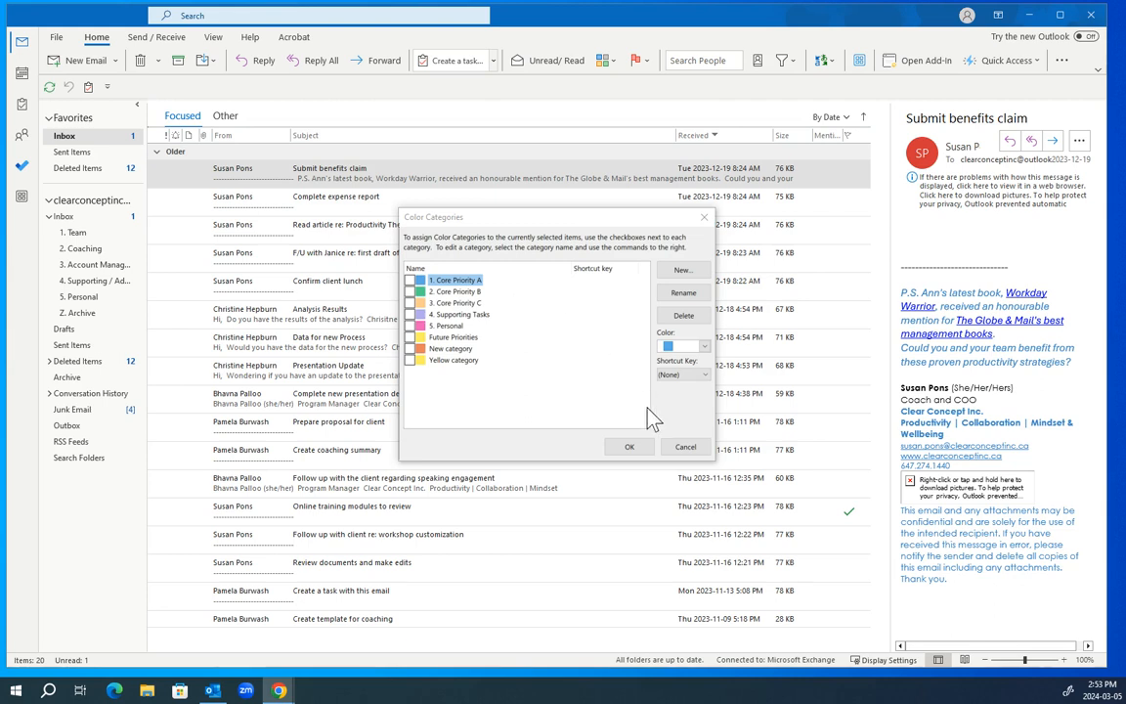
{"action": "left_click", "coordinate": [690, 295]}
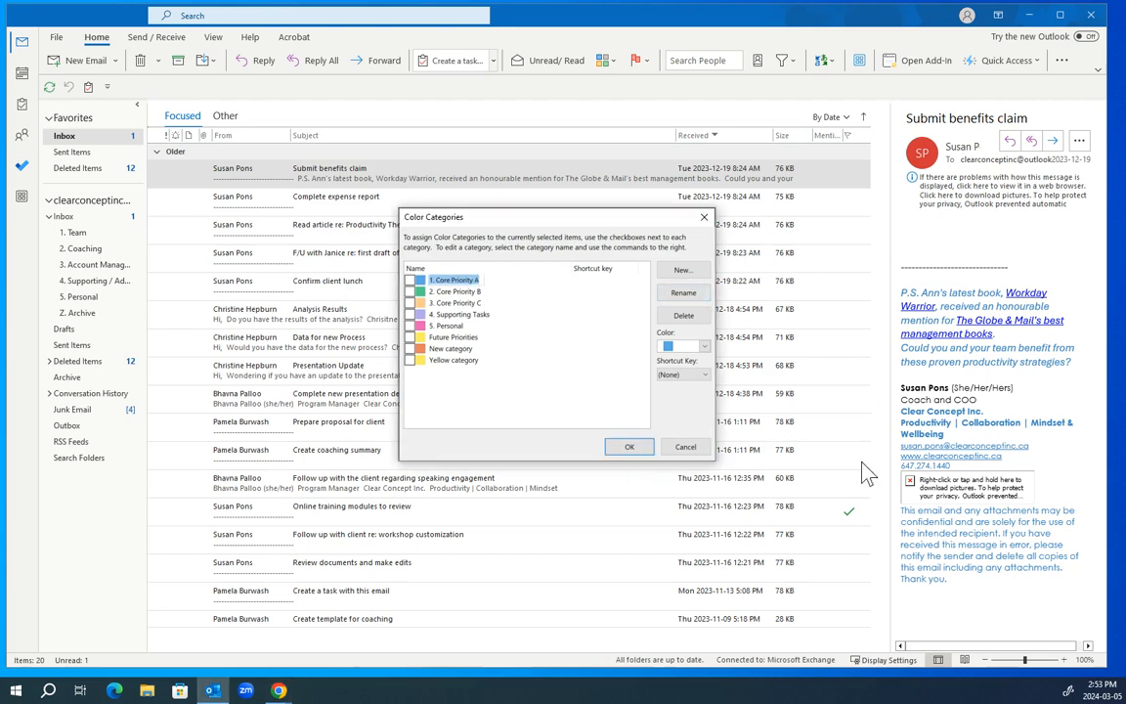
{"action": "left_click", "coordinate": [629, 452]}
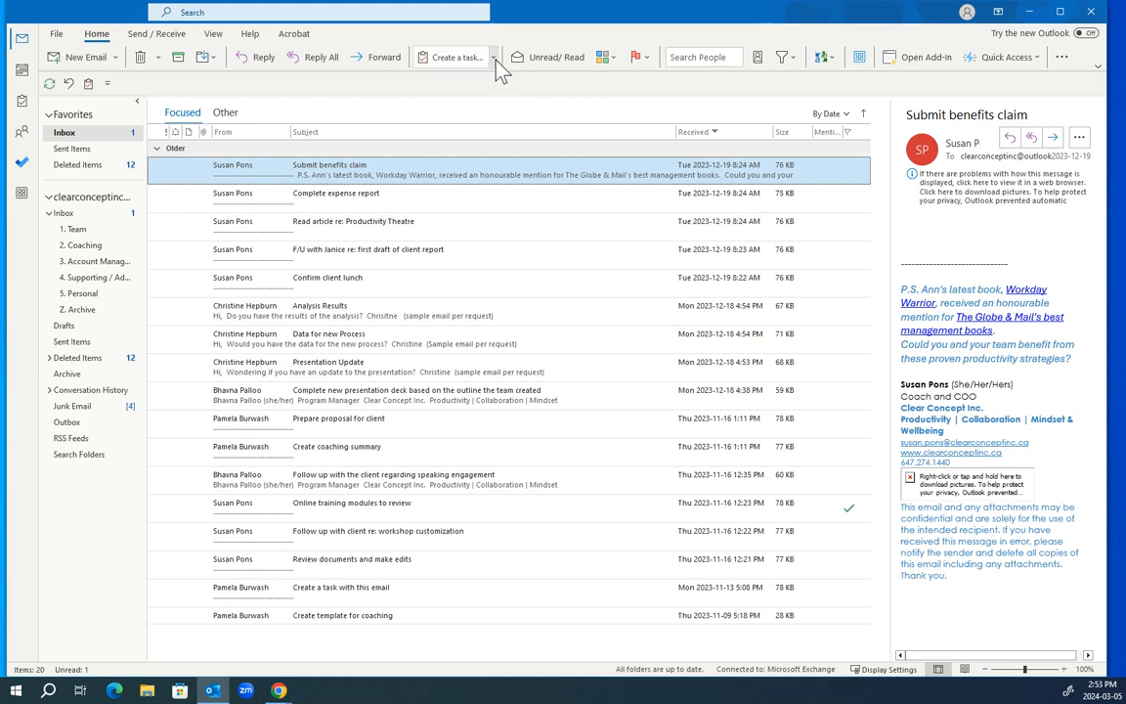
Create a custom Quick Step with the action "Create a task with attachment".
{"action": "left_click", "coordinate": [495, 58]}
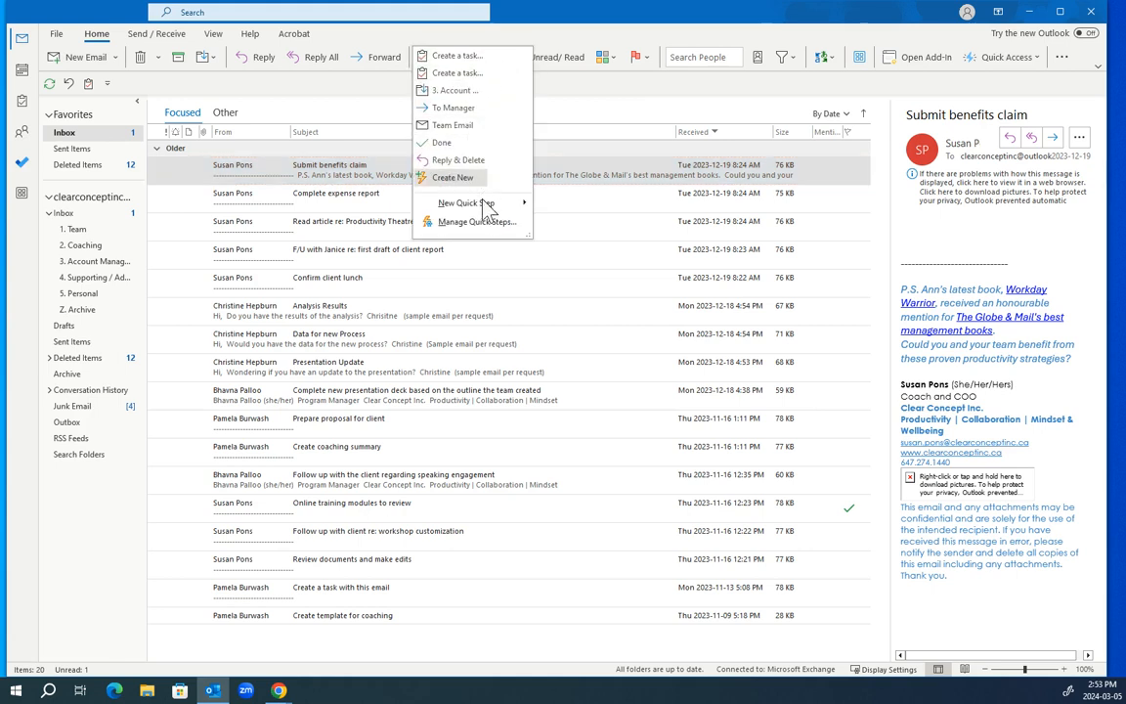
{"action": "mouse_move", "coordinate": [491, 207]}
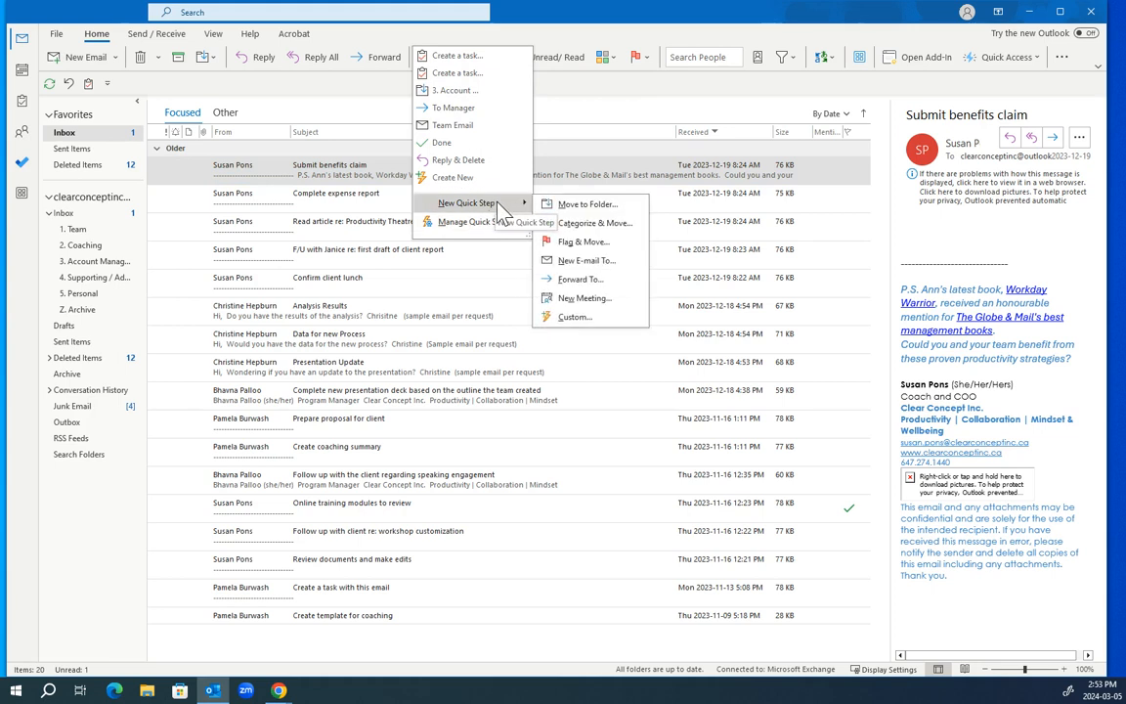
{"action": "left_click", "coordinate": [569, 317]}
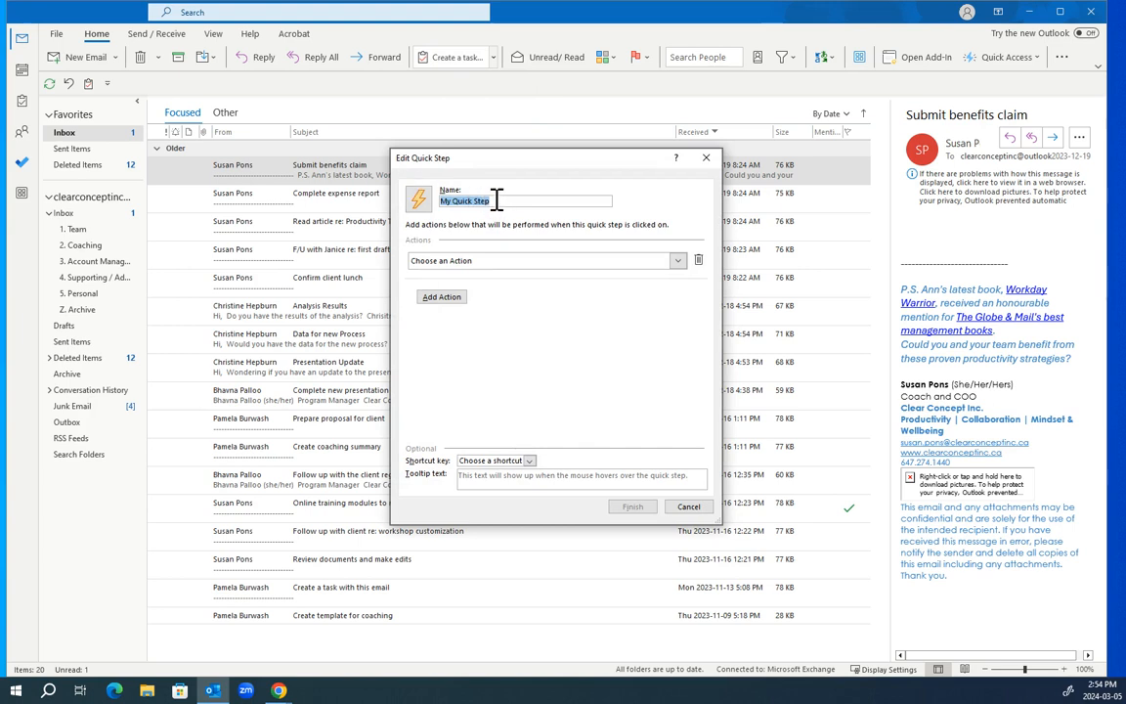
{"action": "left_click", "coordinate": [683, 263]}
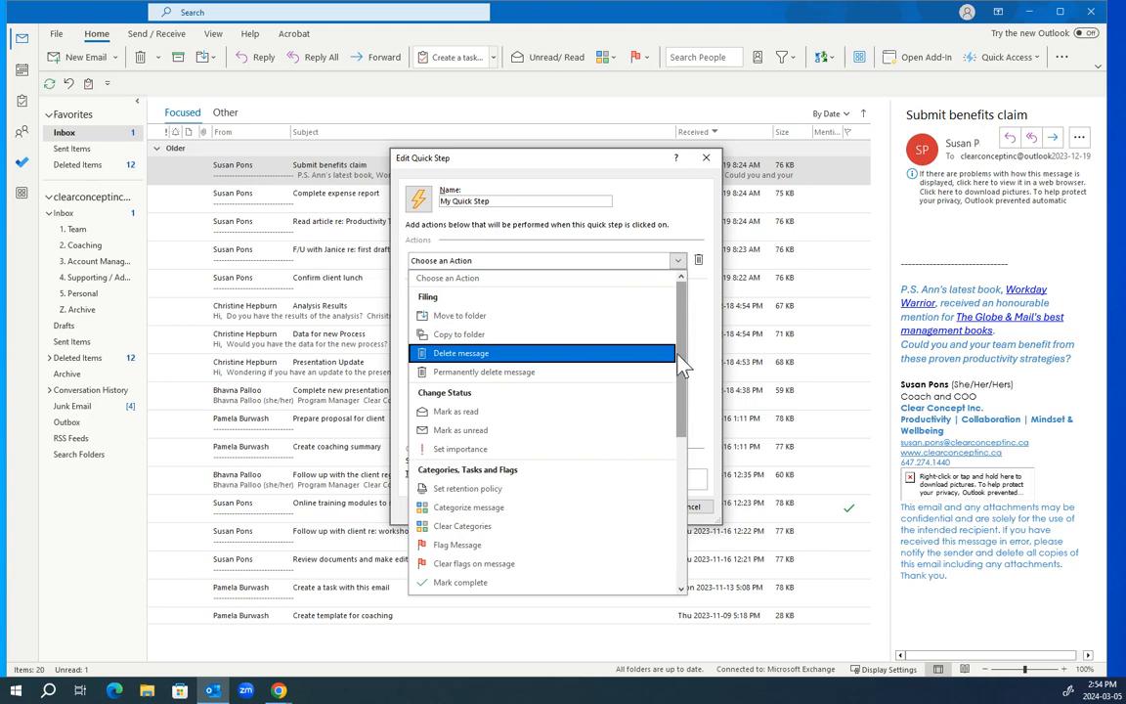
{"action": "left_click_drag", "start_coordinate": [680, 411], "coordinate": [681, 504]}
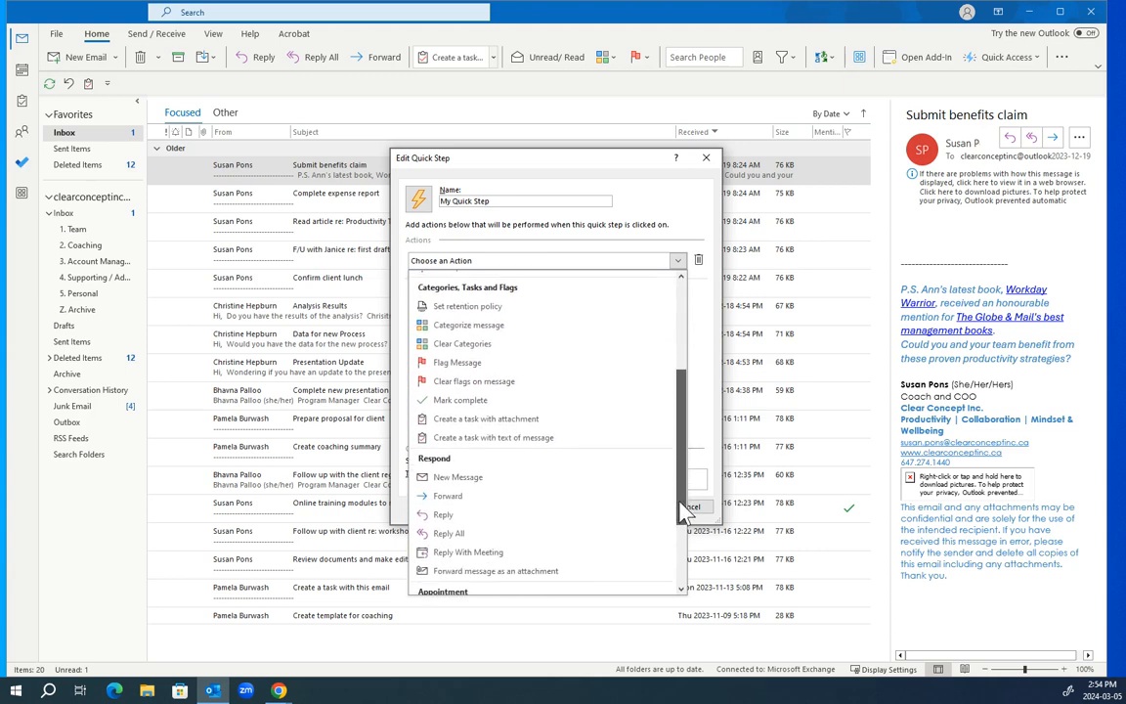
{"action": "left_click", "coordinate": [469, 421]}
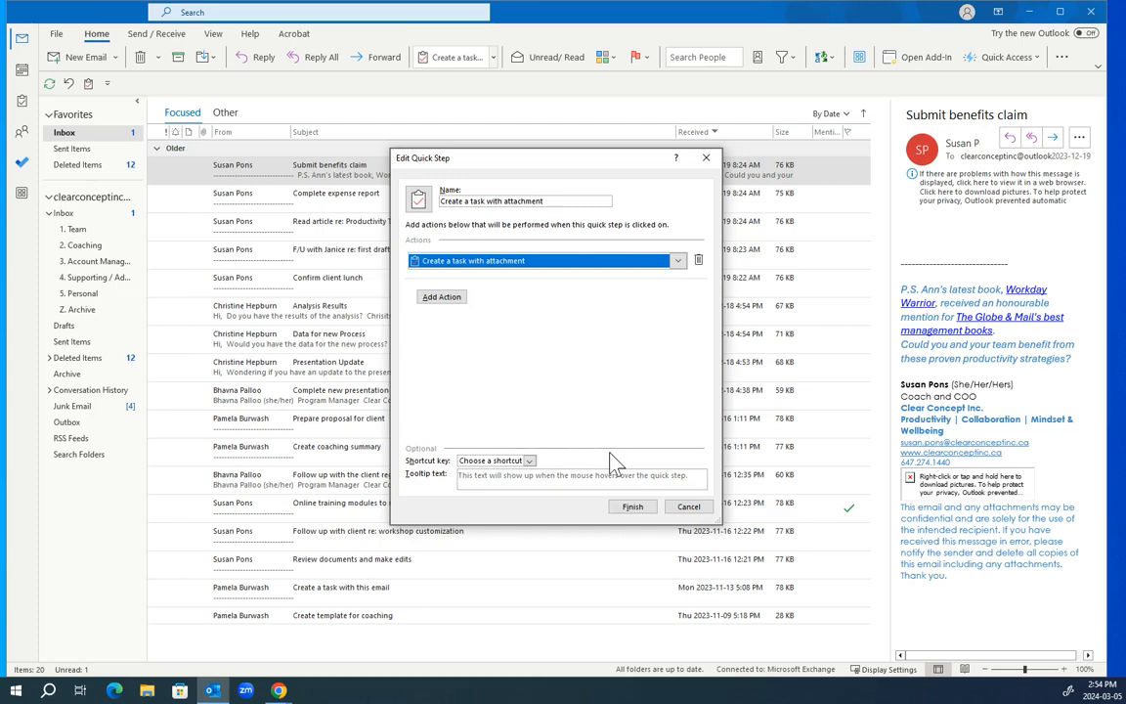
{"action": "left_click", "coordinate": [633, 506]}
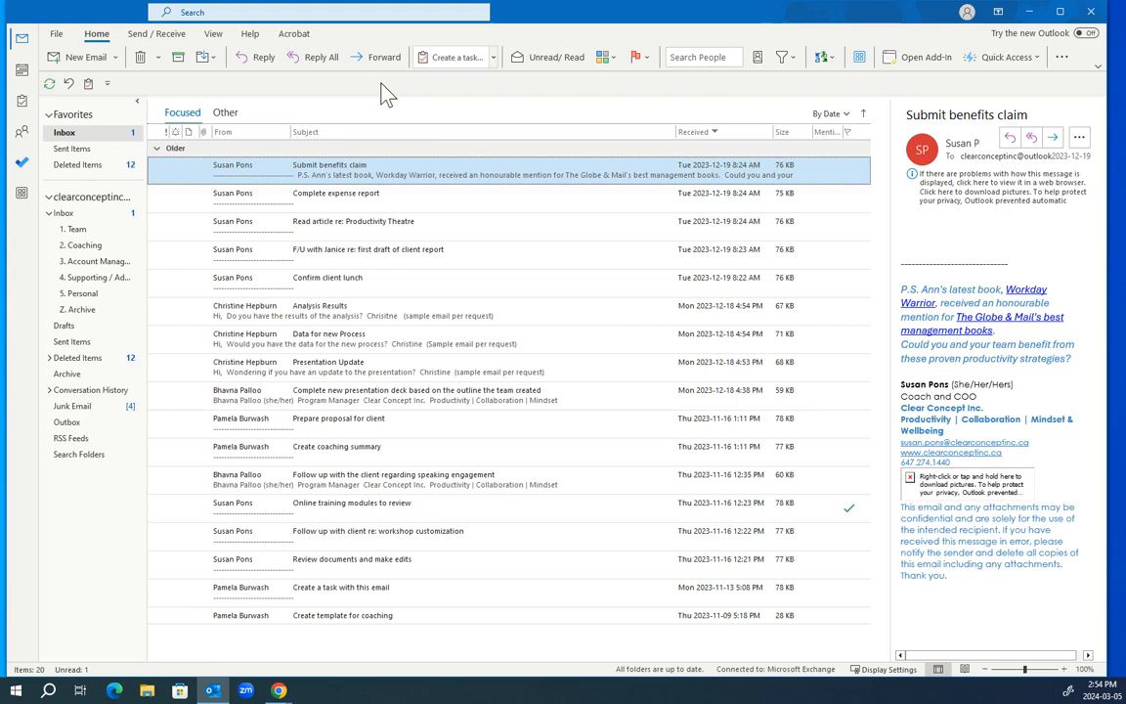
Open the To Do task list and review its General and Smart lists settings.
{"action": "left_click", "coordinate": [24, 166]}
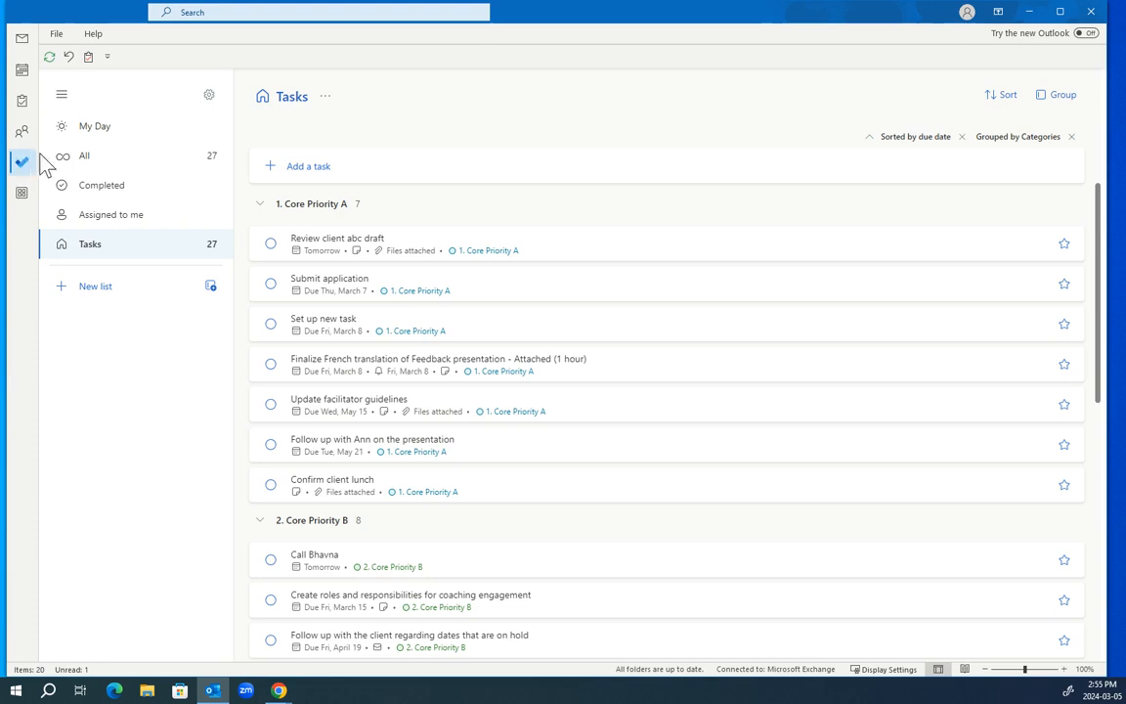
{"action": "left_click", "coordinate": [208, 95]}
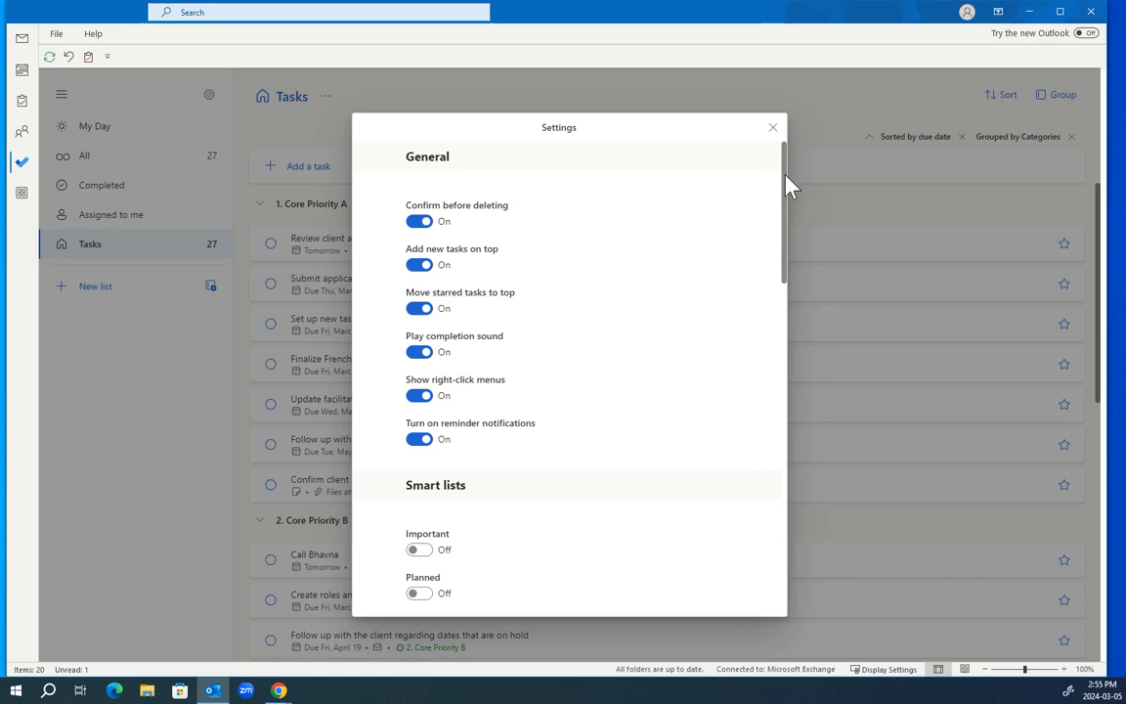
{"action": "left_click_drag", "start_coordinate": [786, 175], "coordinate": [785, 246]}
{"action": "left_click_drag", "start_coordinate": [784, 259], "coordinate": [784, 269]}
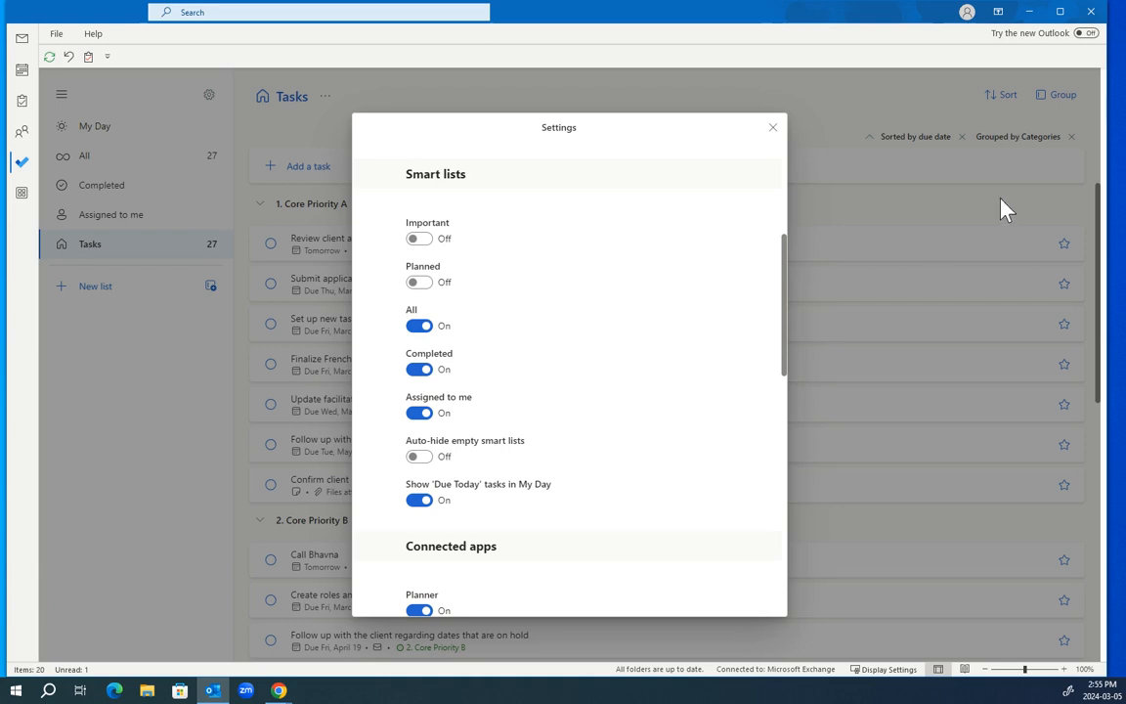
{"action": "left_click", "coordinate": [773, 130]}
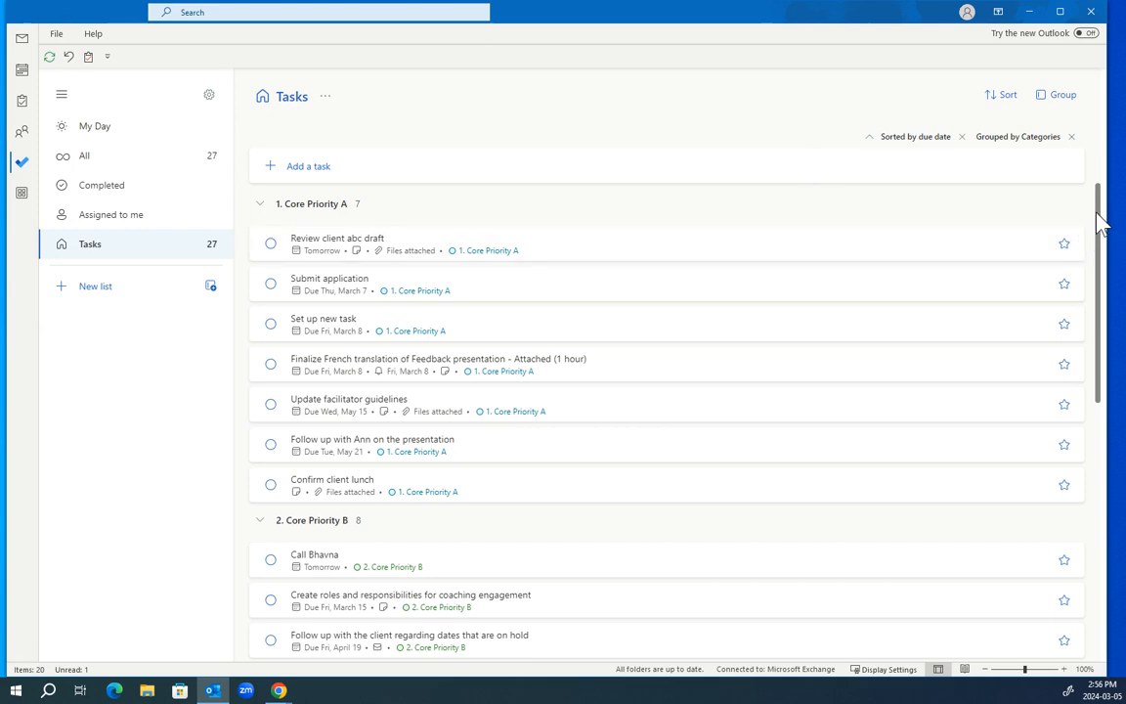
Add a task named "Create proposal for client" to the Tasks list, due today.
{"action": "left_click_drag", "start_coordinate": [1099, 221], "coordinate": [1097, 533]}
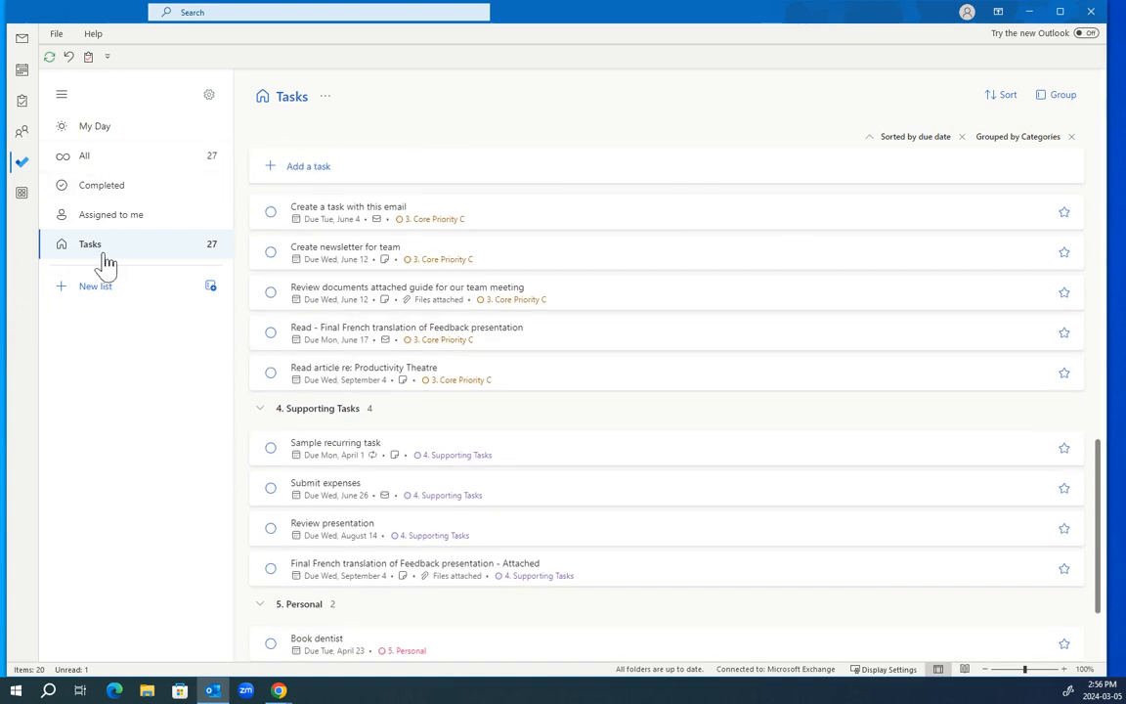
{"action": "left_click", "coordinate": [273, 170]}
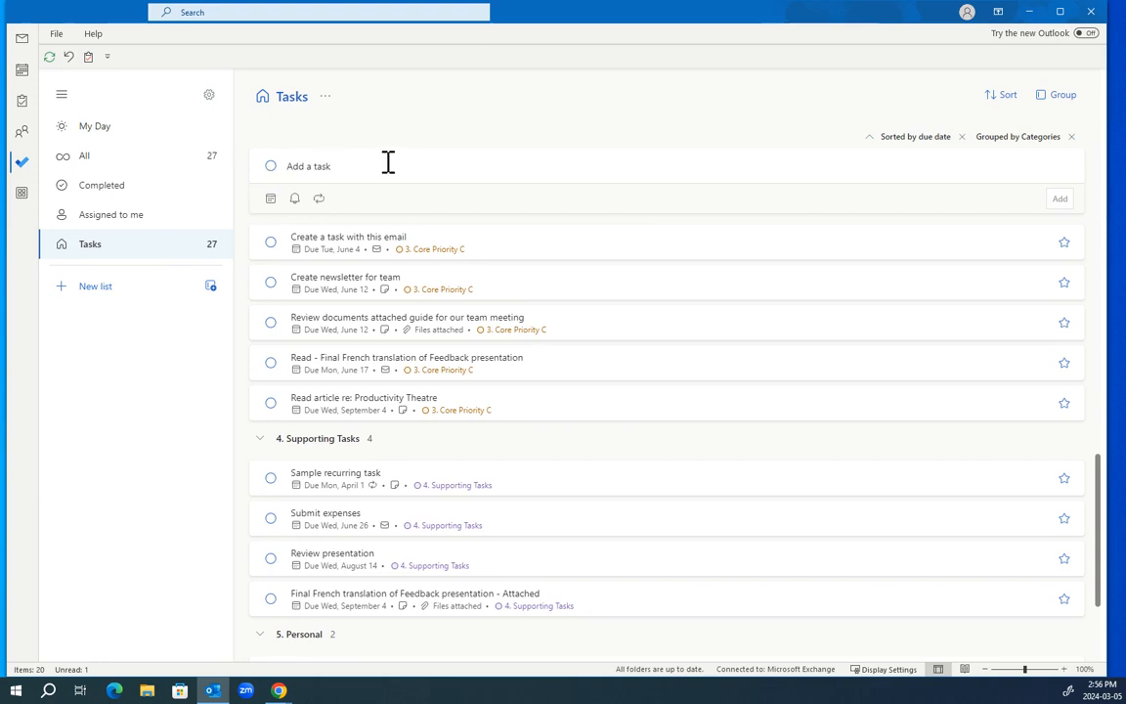
{"action": "type", "text": "Create proposal for client"}
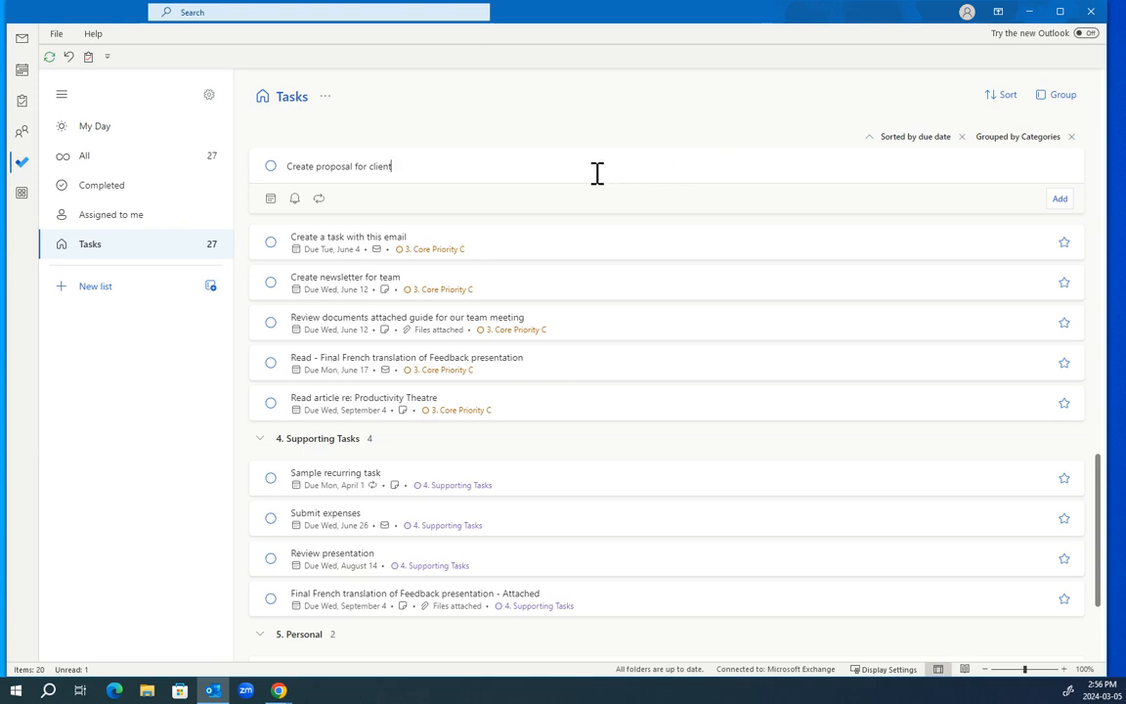
{"action": "left_click", "coordinate": [271, 199]}
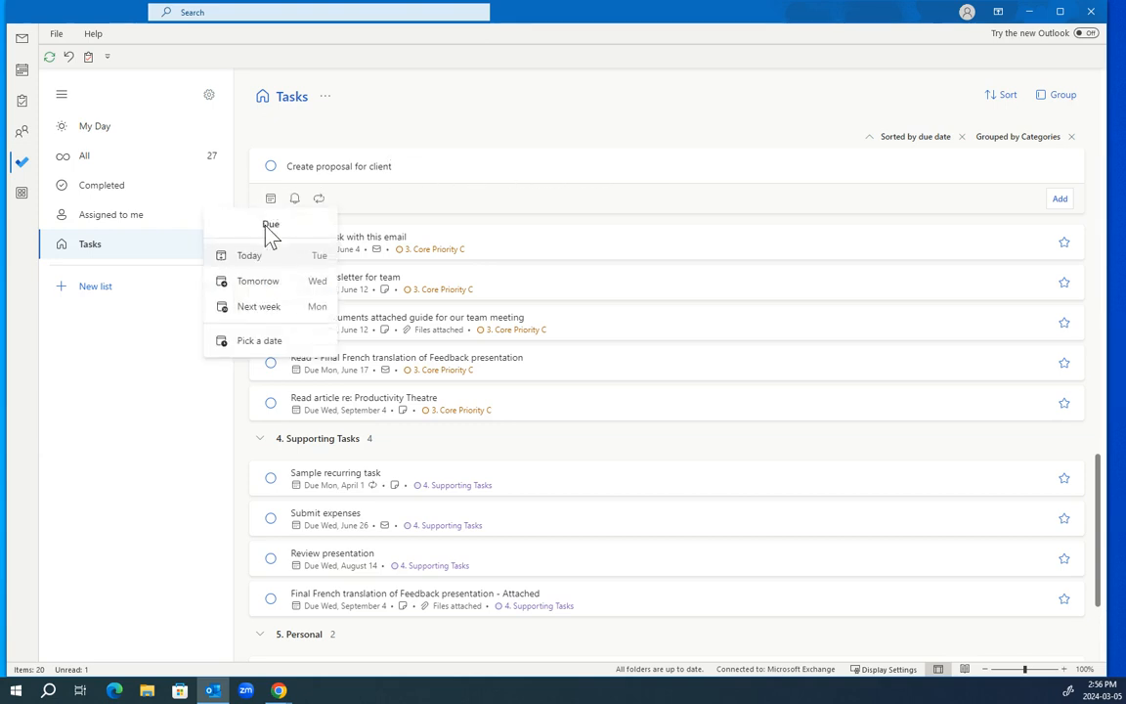
{"action": "left_click", "coordinate": [268, 257]}
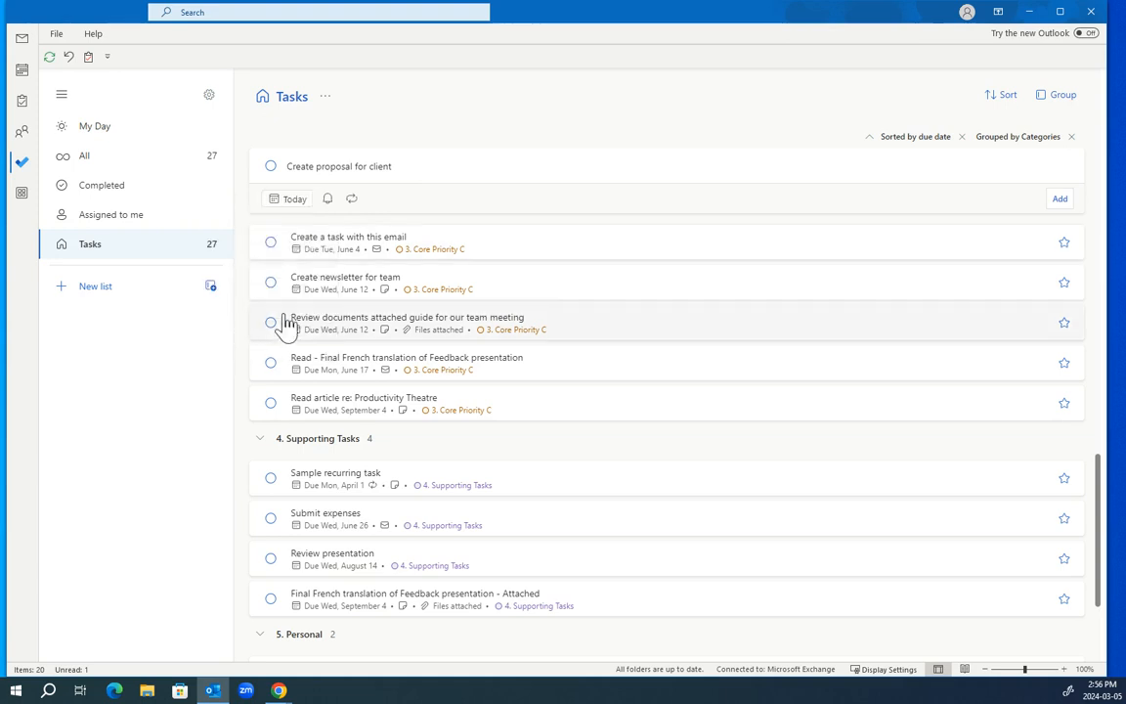
{"action": "key", "text": "Return"}
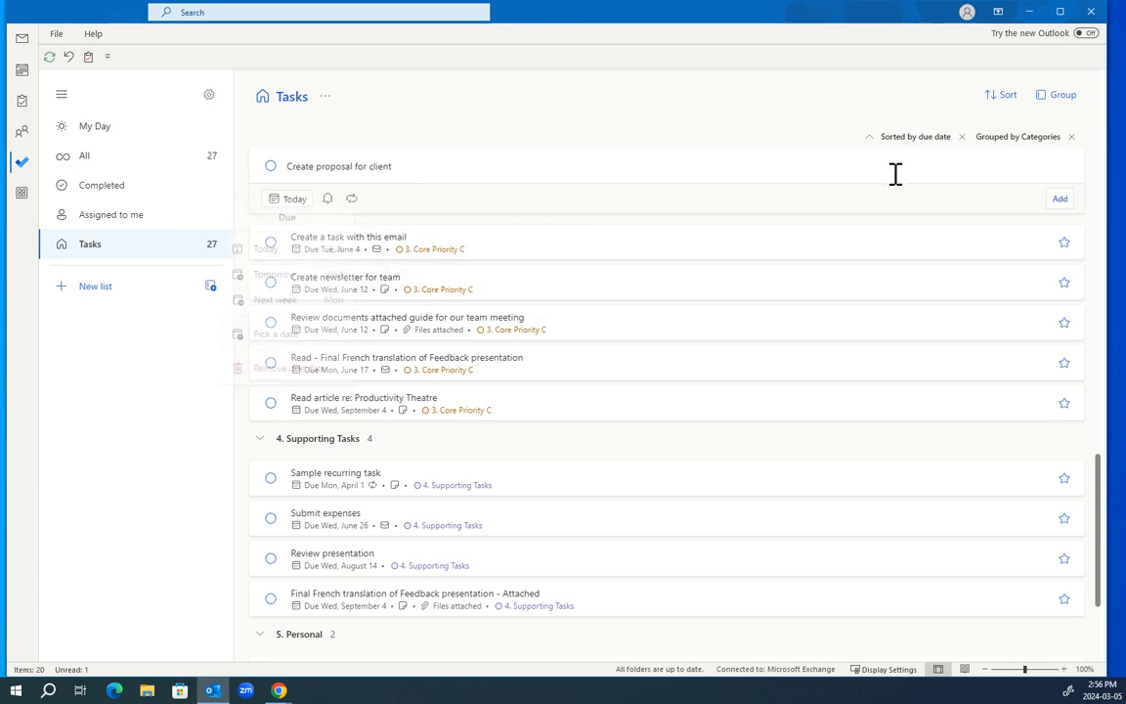
{"action": "left_click", "coordinate": [687, 172]}
{"action": "key", "text": "Return"}
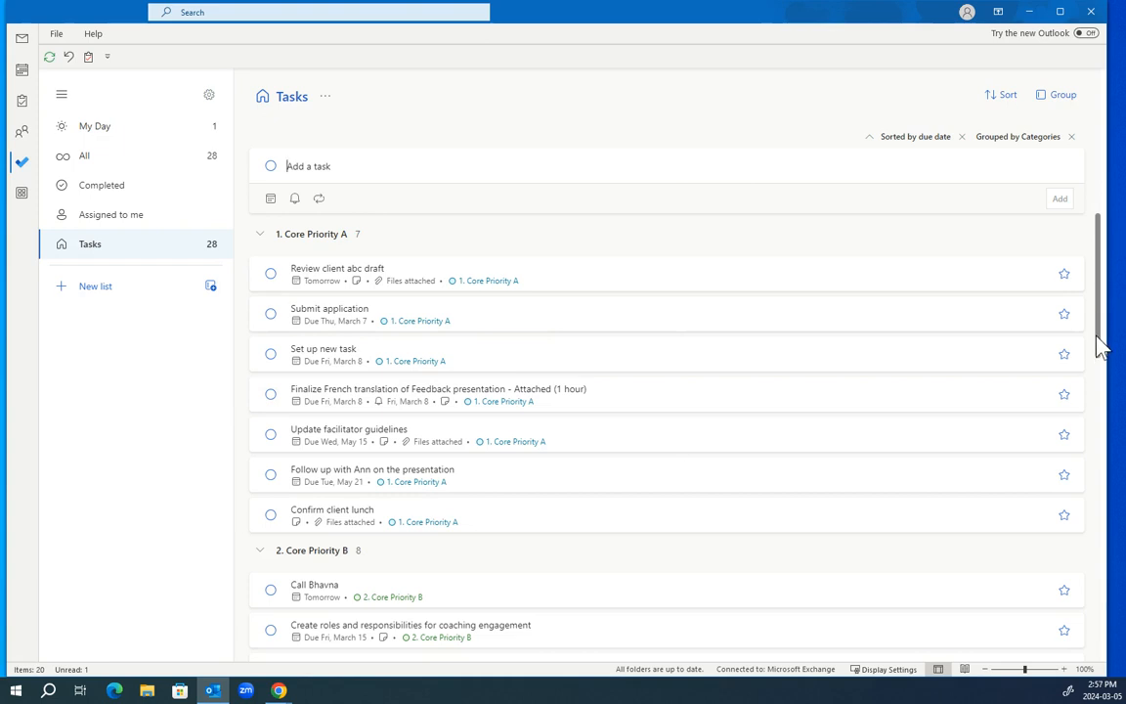
Assign the category "2. Core Priority B" to the uncategorised task "Create proposal for client".
{"action": "left_click_drag", "start_coordinate": [1102, 352], "coordinate": [1075, 669]}
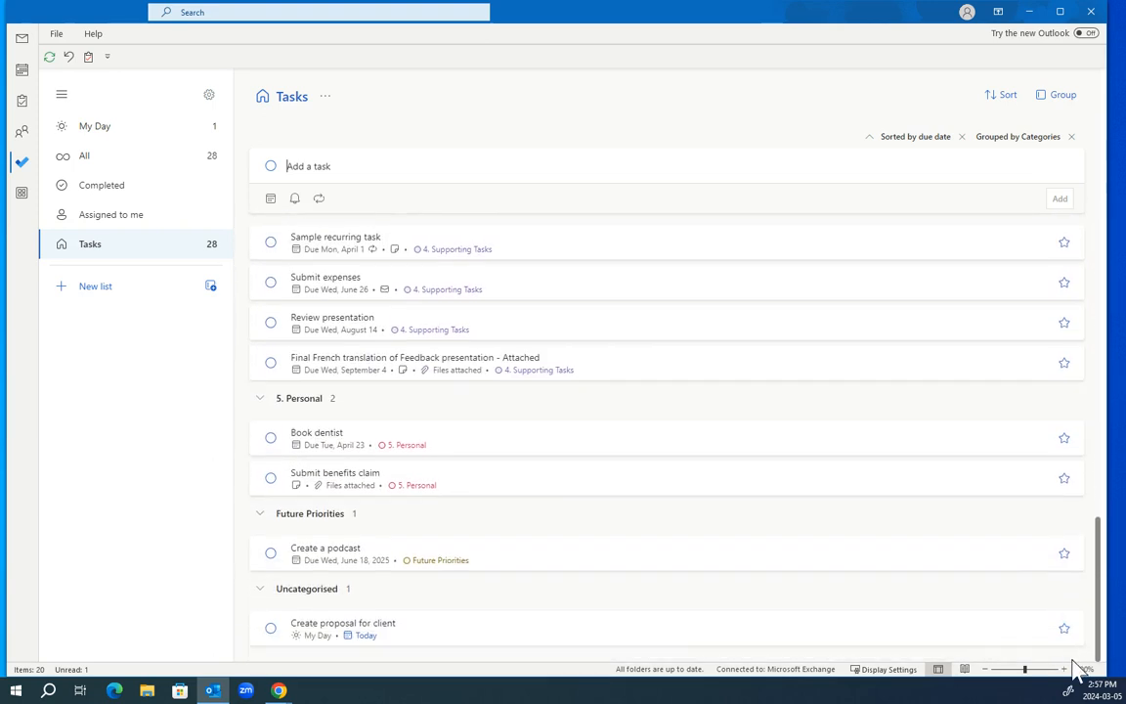
{"action": "right_click", "coordinate": [676, 635]}
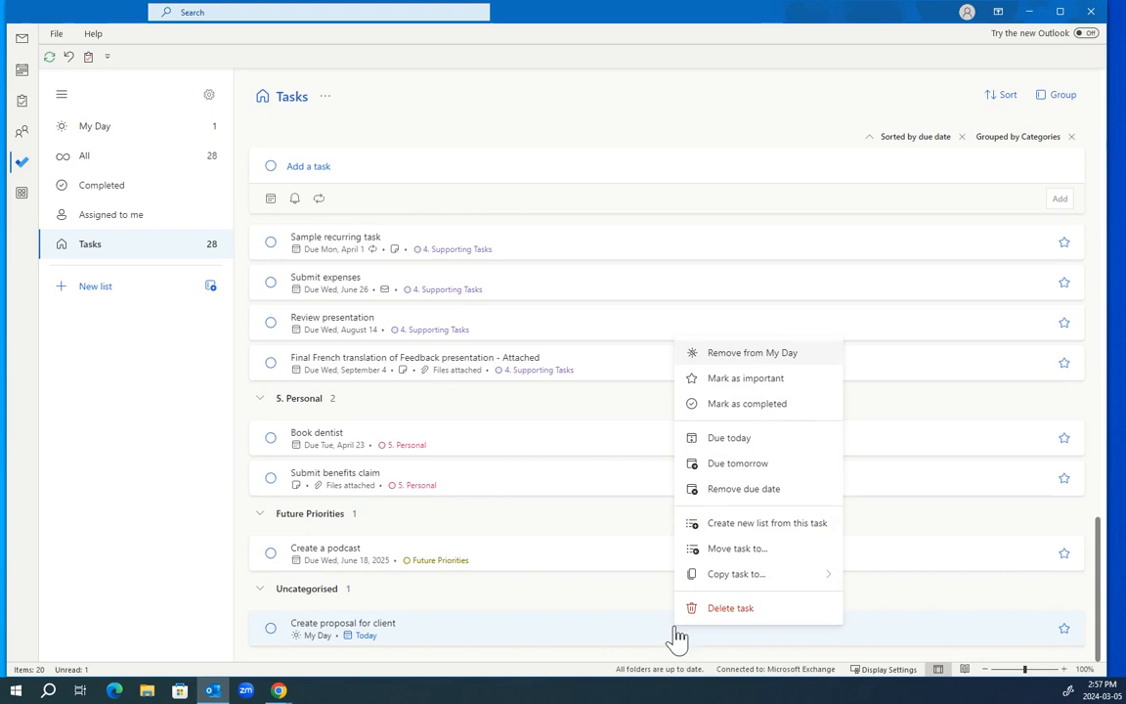
{"action": "left_click", "coordinate": [646, 637]}
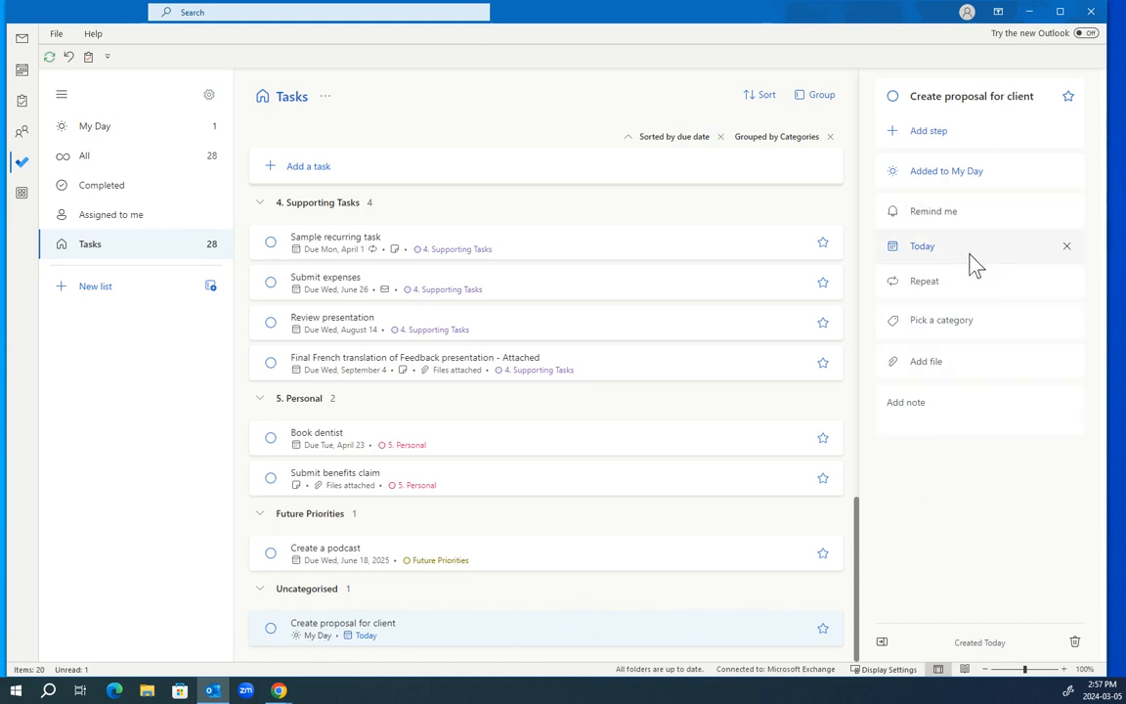
{"action": "left_click", "coordinate": [954, 322]}
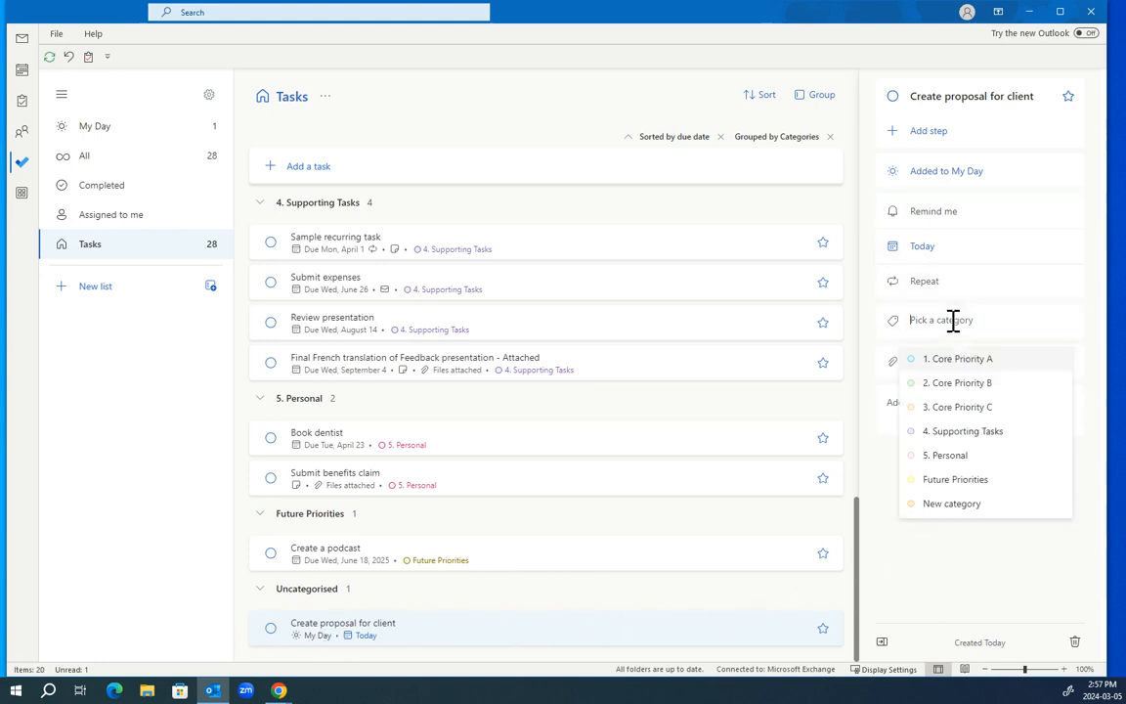
{"action": "left_click", "coordinate": [946, 385]}
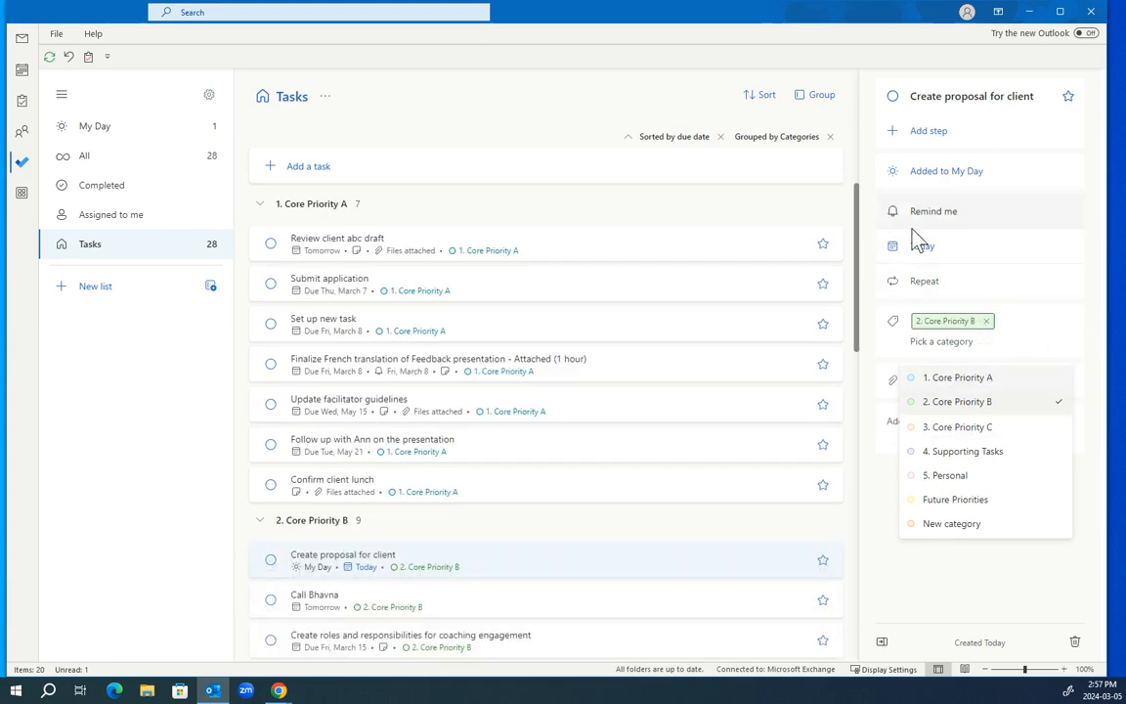
{"action": "left_click", "coordinate": [971, 567]}
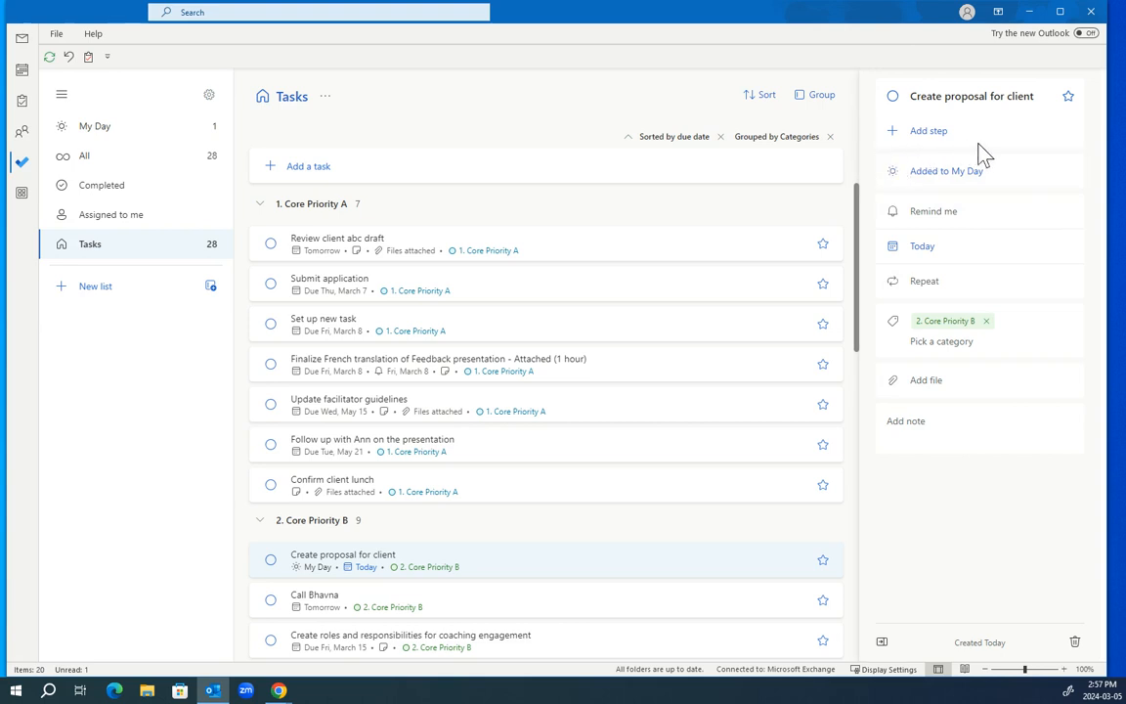
Add the step "Connect with a colleague" to the task "Create proposal for client".
{"action": "left_click", "coordinate": [897, 143]}
{"action": "type", "text": "Connect with a colleague"}
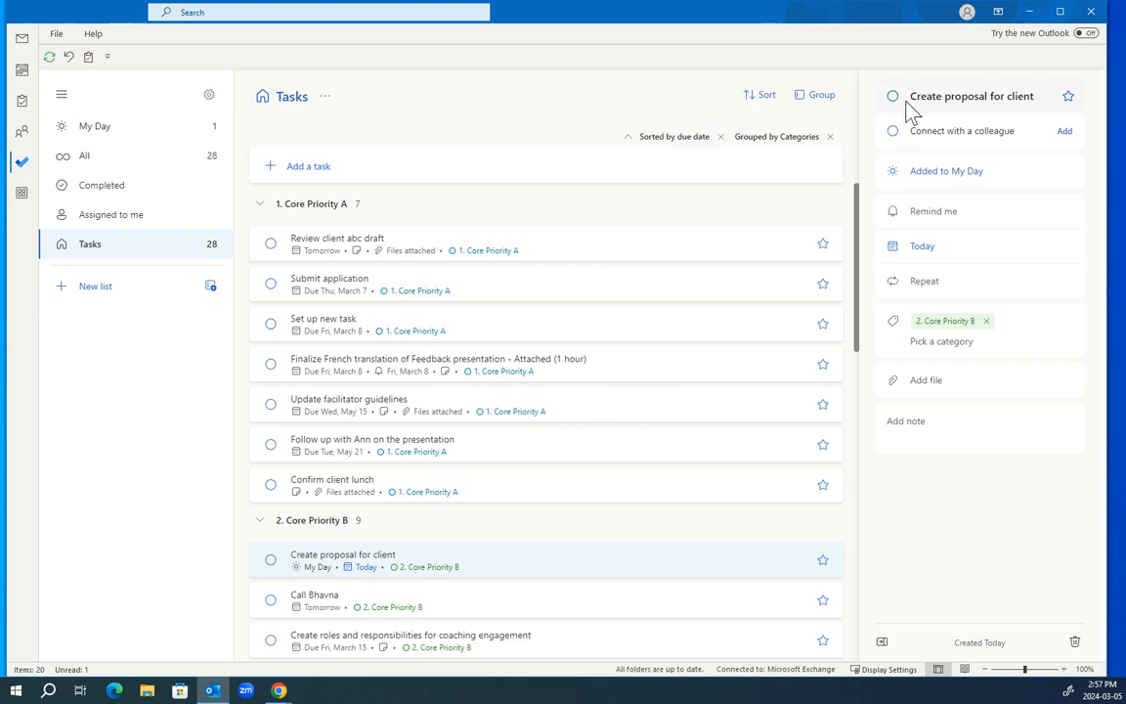
{"action": "left_click", "coordinate": [1065, 132]}
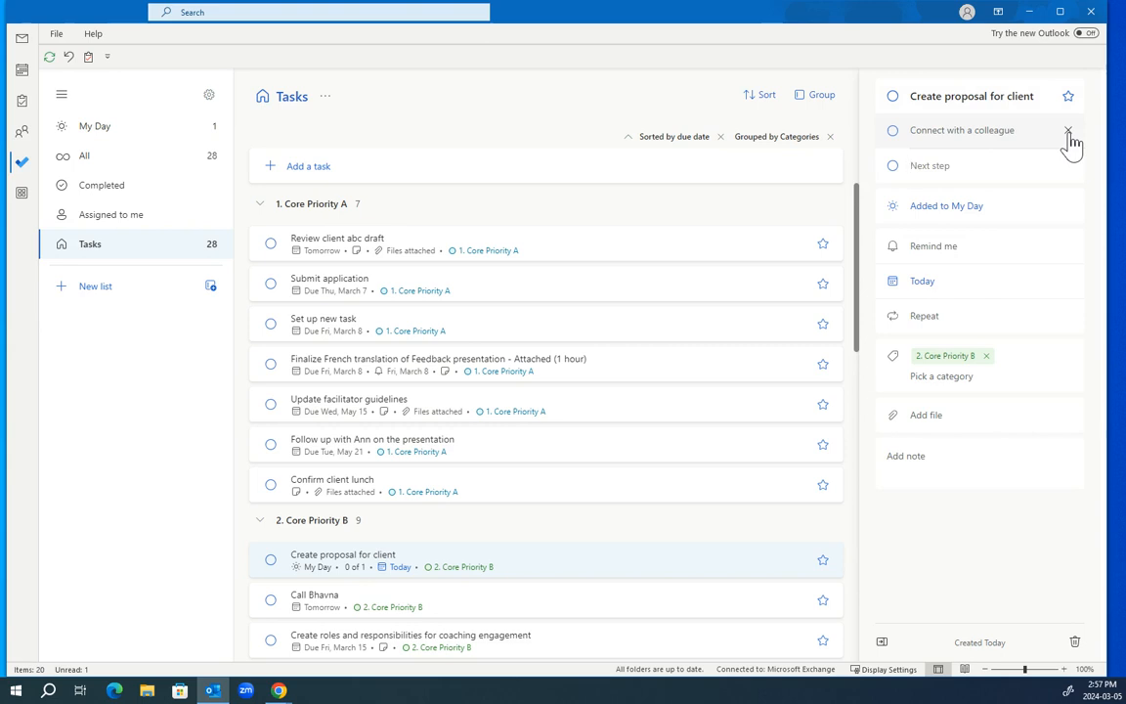
Check the file picker for task attachments without attaching anything, and return to the mail inbox.
{"action": "left_click", "coordinate": [959, 428]}
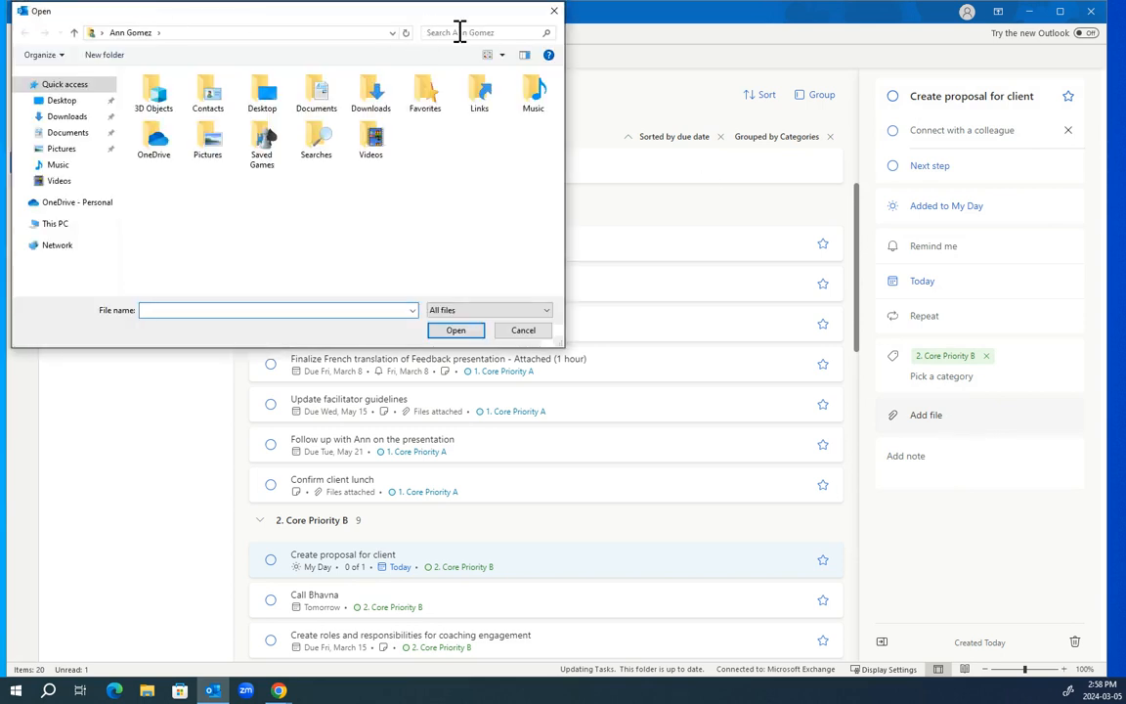
{"action": "left_click", "coordinate": [554, 12]}
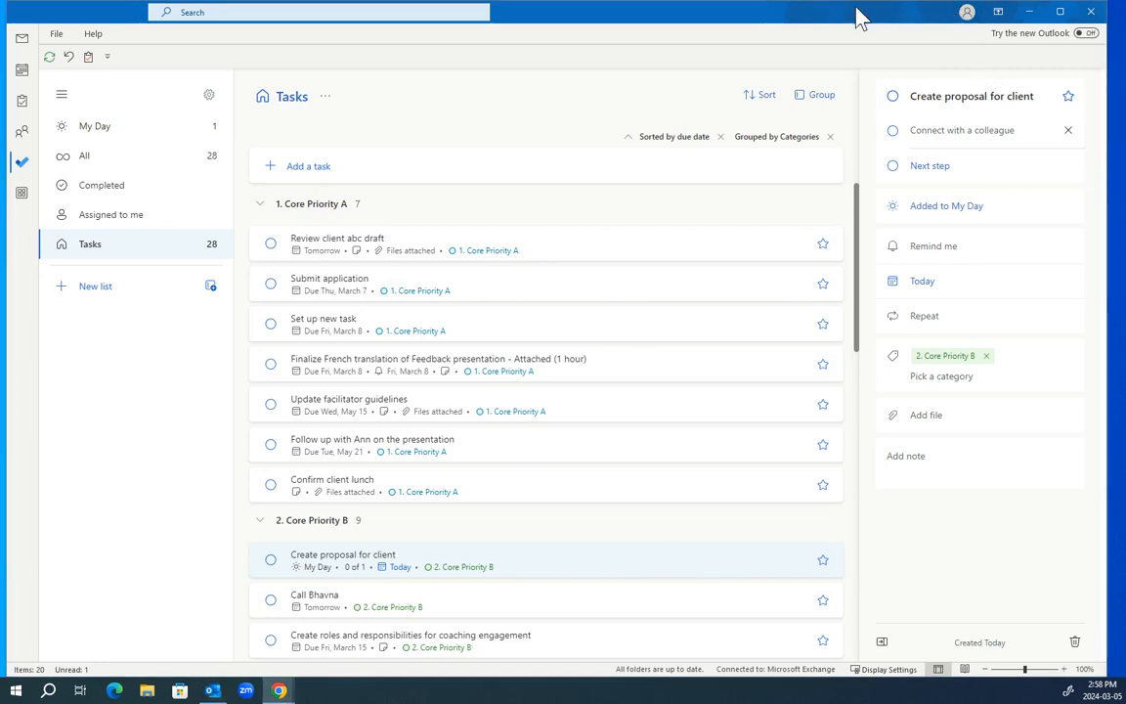
{"action": "left_click", "coordinate": [21, 39]}
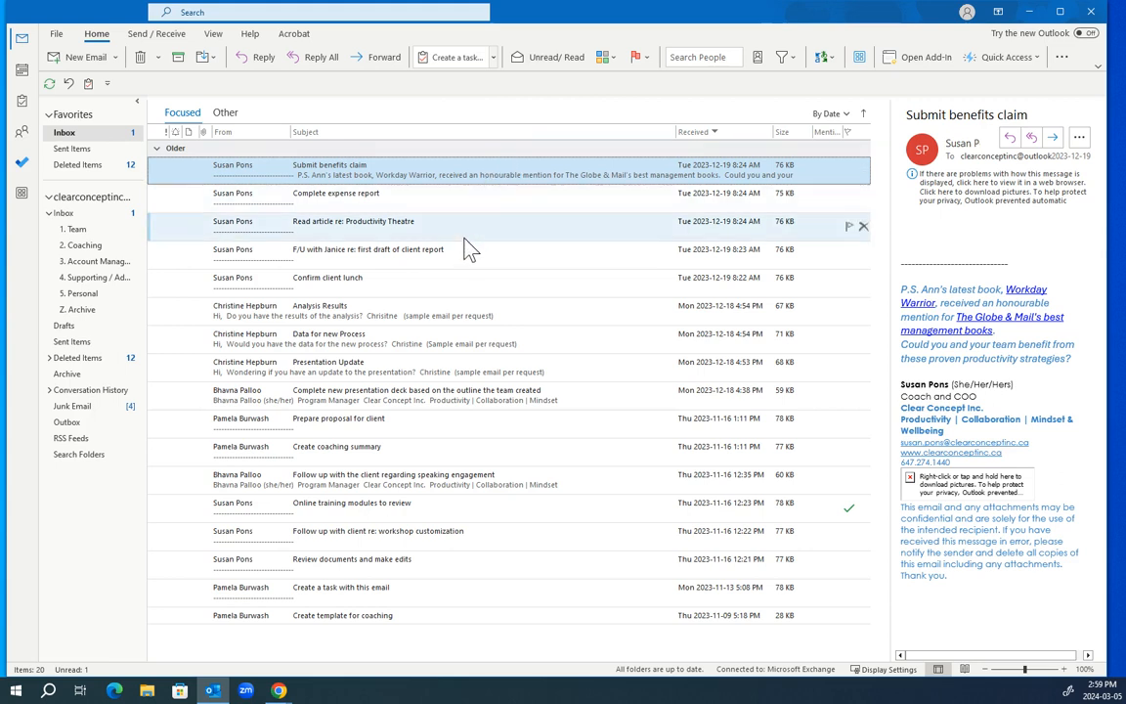
Create a task from the "Confirm client lunch" email with the Create a task Quick Step, due Wed 2024-03-13.
{"action": "left_click", "coordinate": [456, 292]}
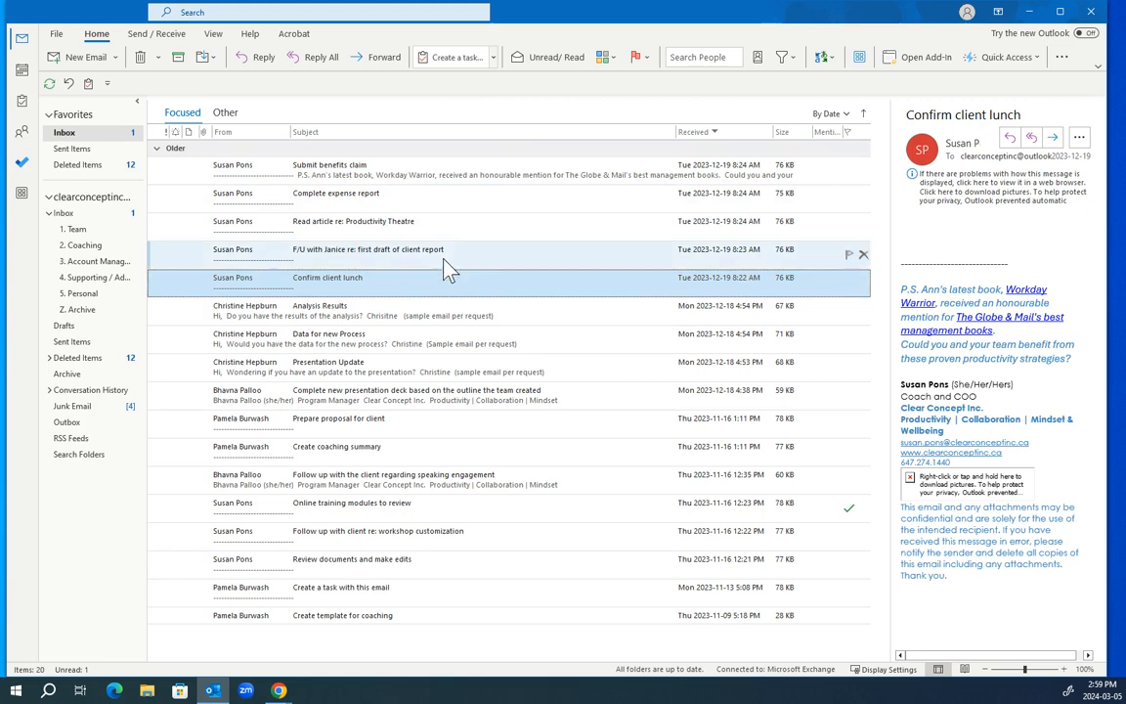
{"action": "left_click", "coordinate": [455, 61]}
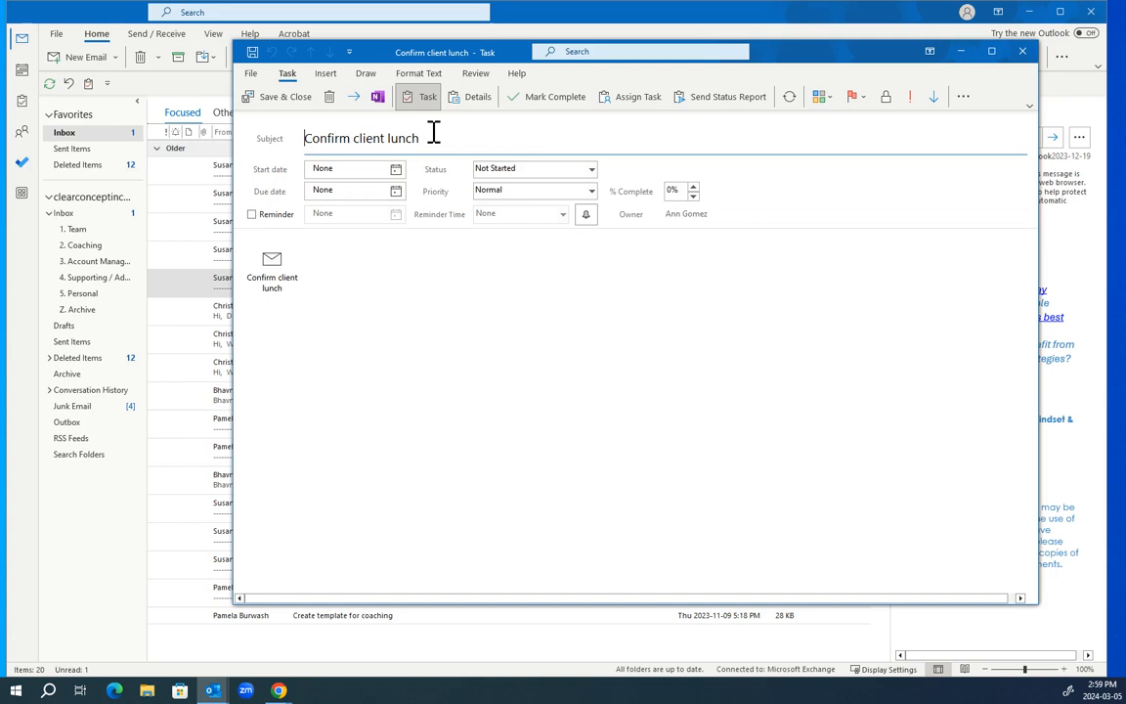
{"action": "left_click", "coordinate": [384, 191]}
{"action": "left_click", "coordinate": [396, 192]}
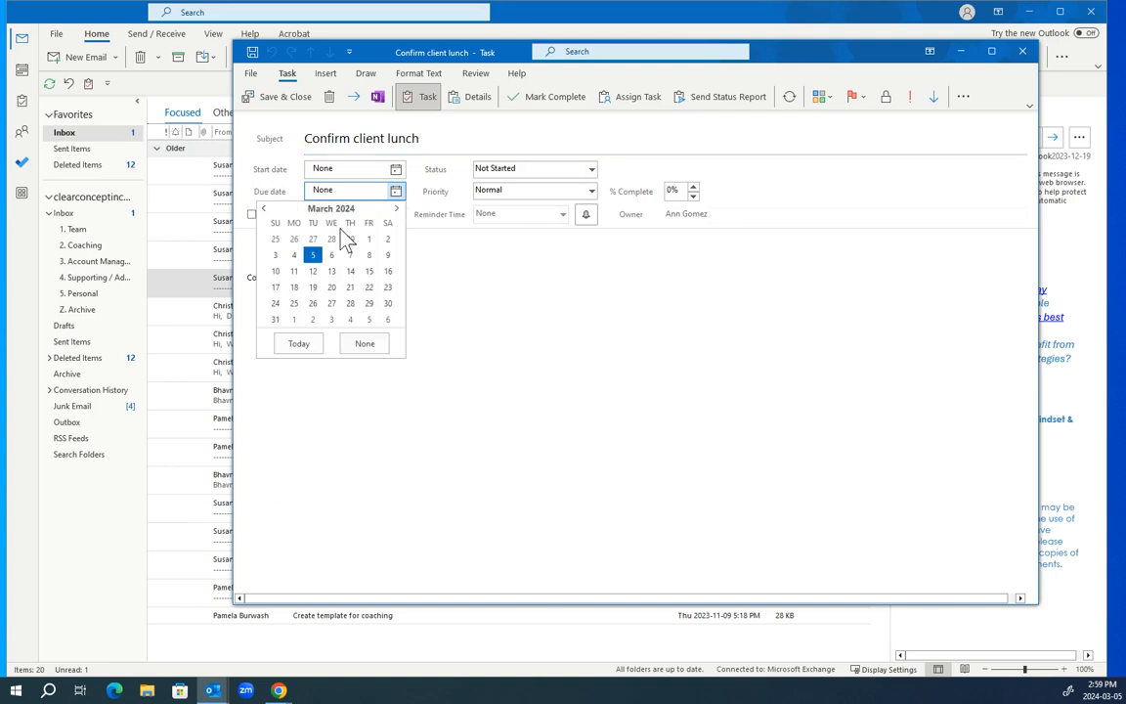
{"action": "left_click", "coordinate": [333, 272]}
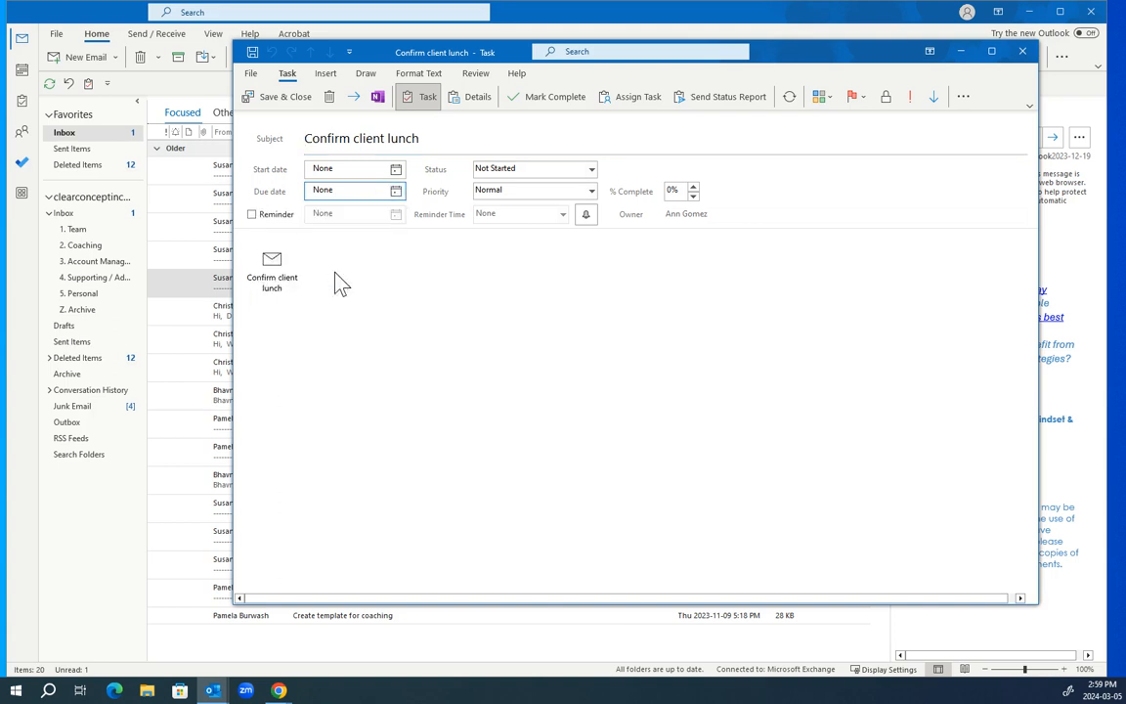
Assign the category "3. Core Priority C" to the "Confirm client lunch" task, and save and close it.
{"action": "left_click", "coordinate": [824, 99]}
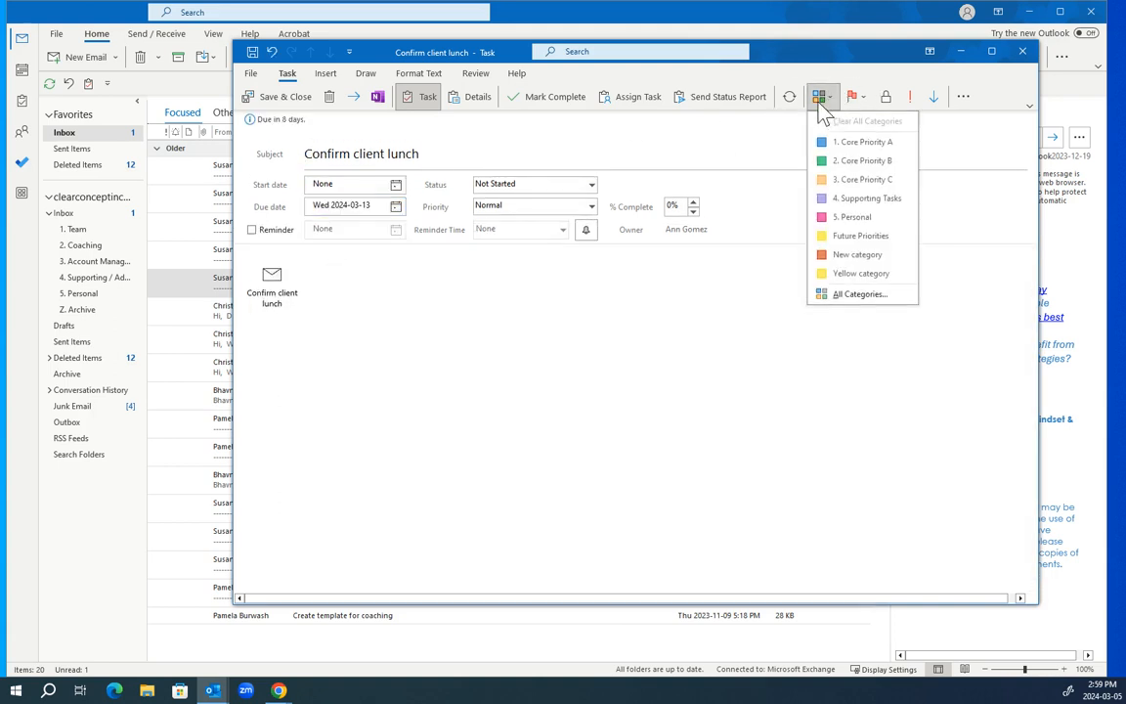
{"action": "left_click", "coordinate": [839, 179]}
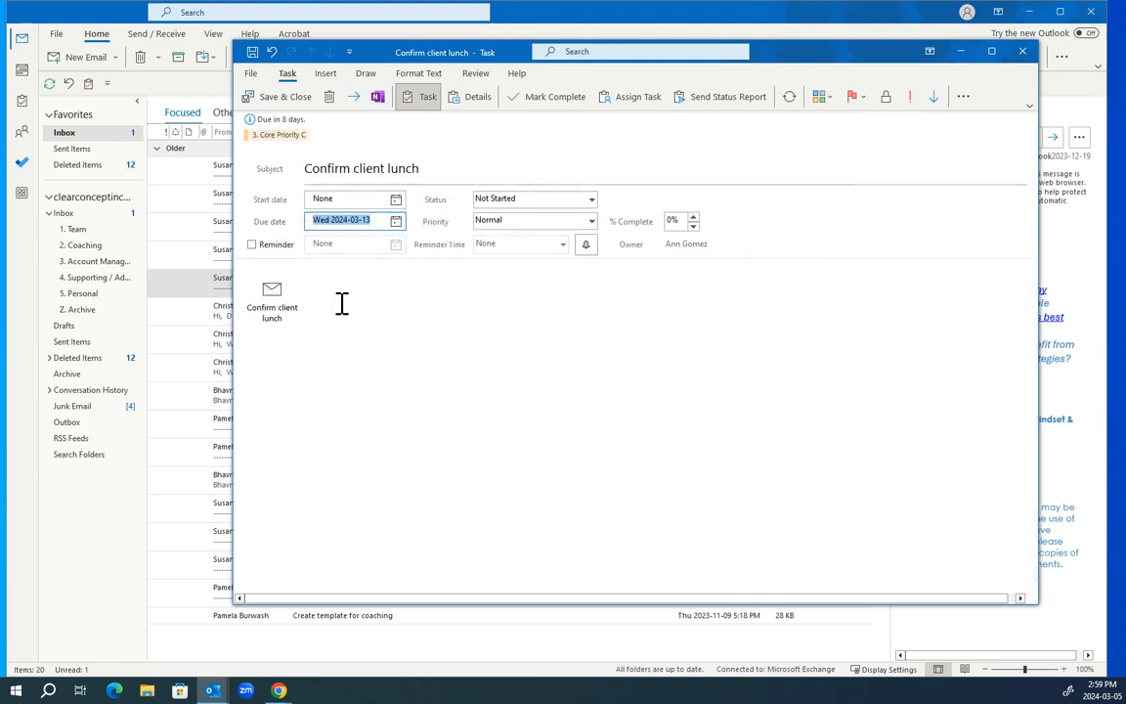
{"action": "left_click", "coordinate": [374, 337]}
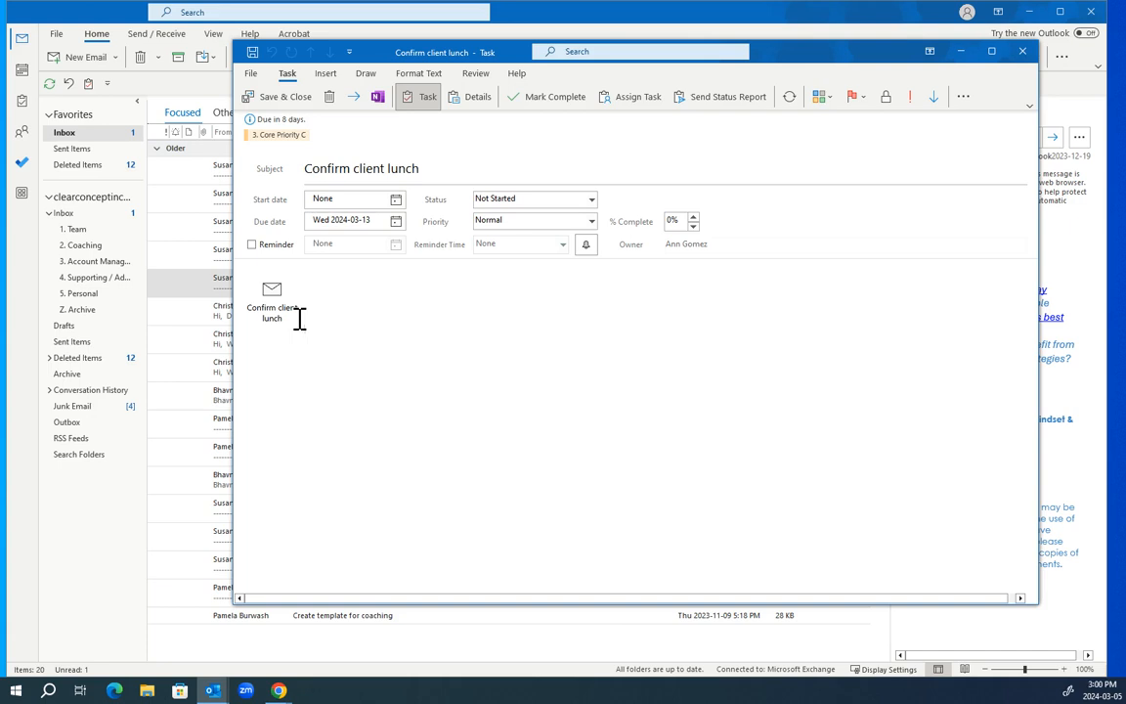
{"action": "left_click", "coordinate": [287, 98]}
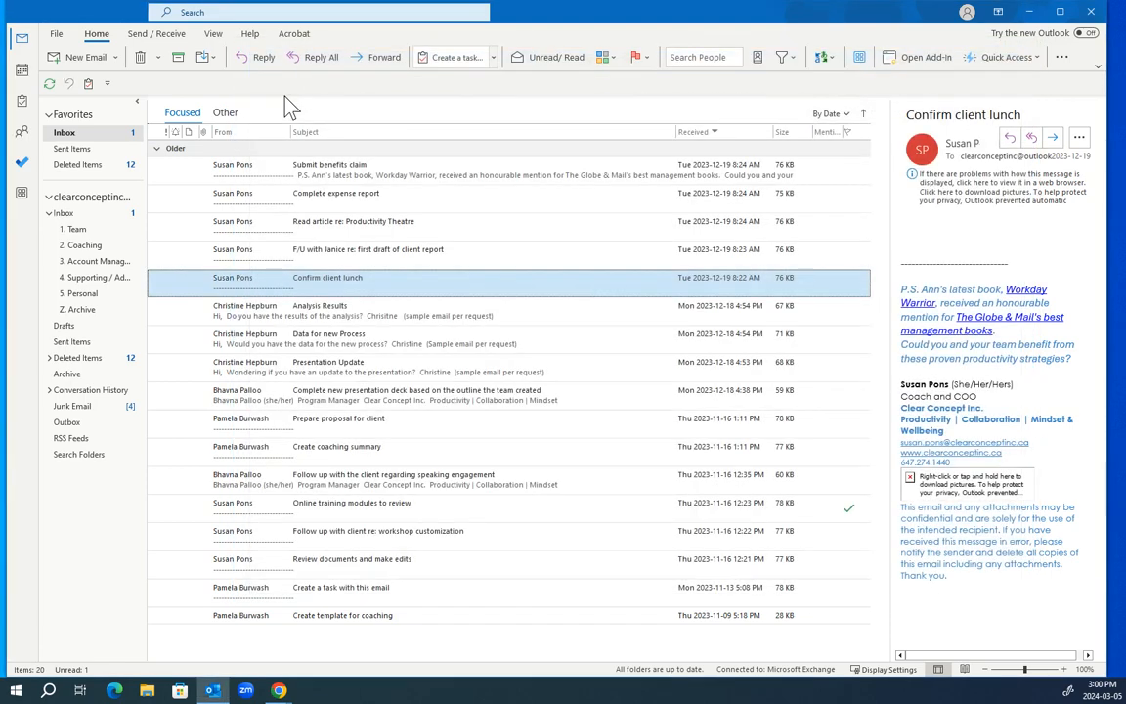
Check the "Confirm client lunch" task under "3. Core Priority C" in the To Do task list, and return to the mail inbox.
{"action": "left_click", "coordinate": [24, 166]}
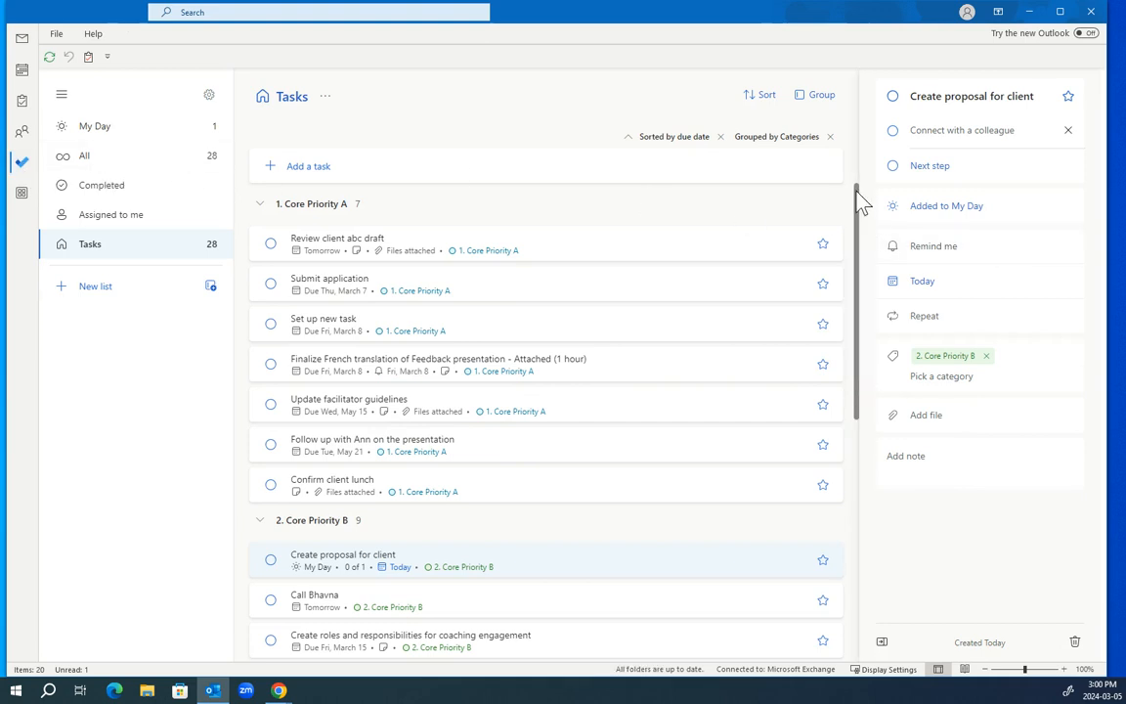
{"action": "left_click_drag", "start_coordinate": [857, 221], "coordinate": [837, 553]}
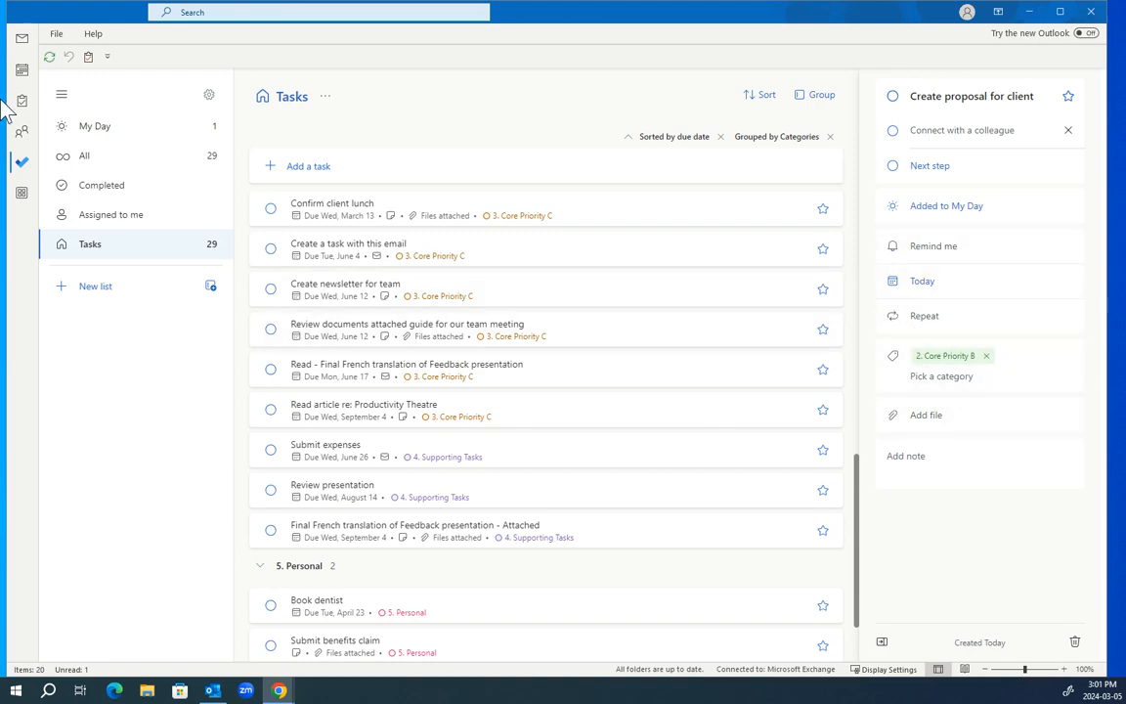
{"action": "left_click", "coordinate": [20, 39]}
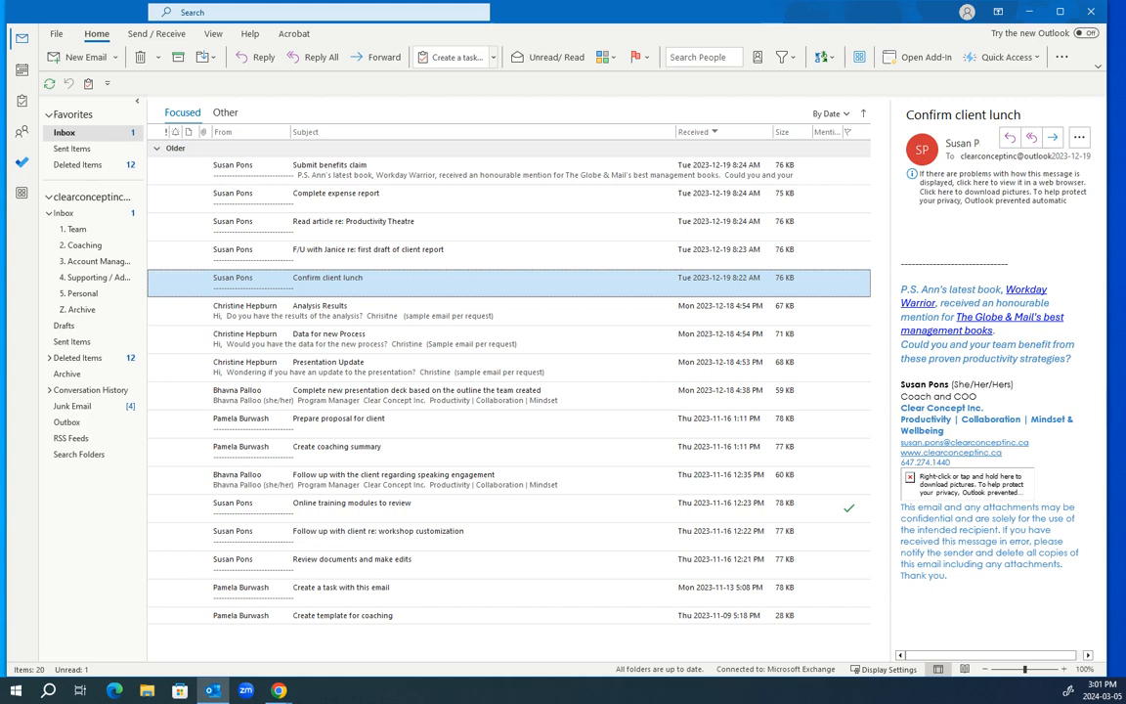
File the "Confirm client lunch" email in the inbox subfolder "3. Account Manag...", and reopen the To Do task list.
{"action": "left_click", "coordinate": [279, 690]}
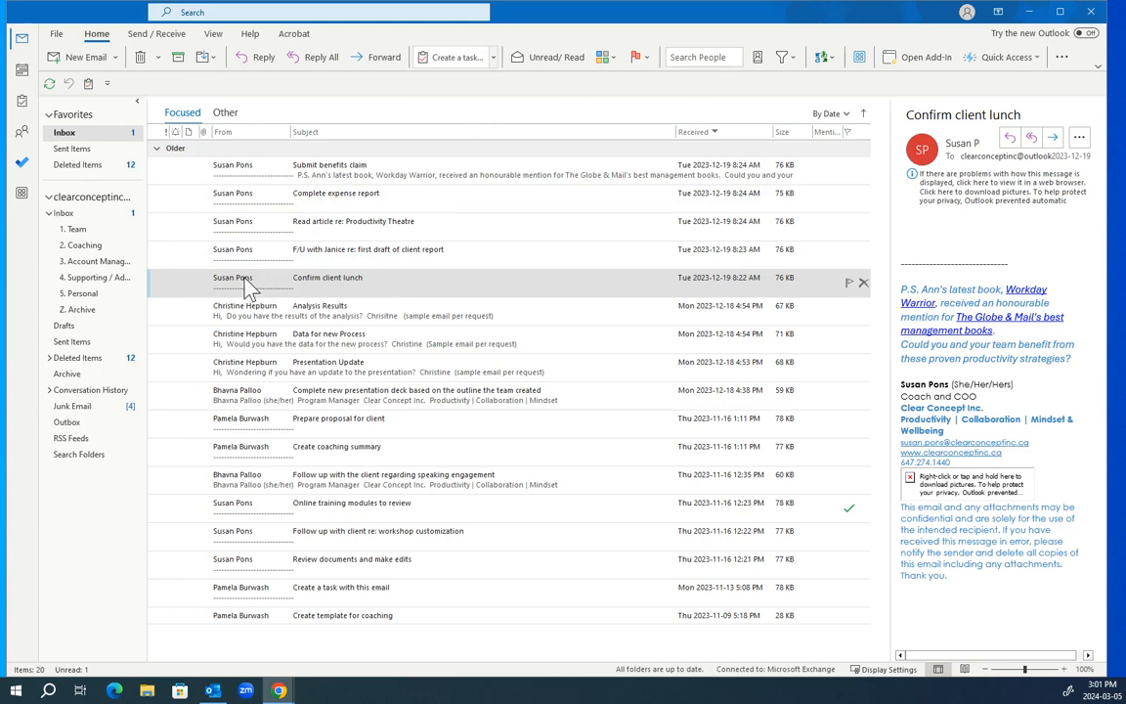
{"action": "left_click_drag", "start_coordinate": [252, 286], "coordinate": [102, 272]}
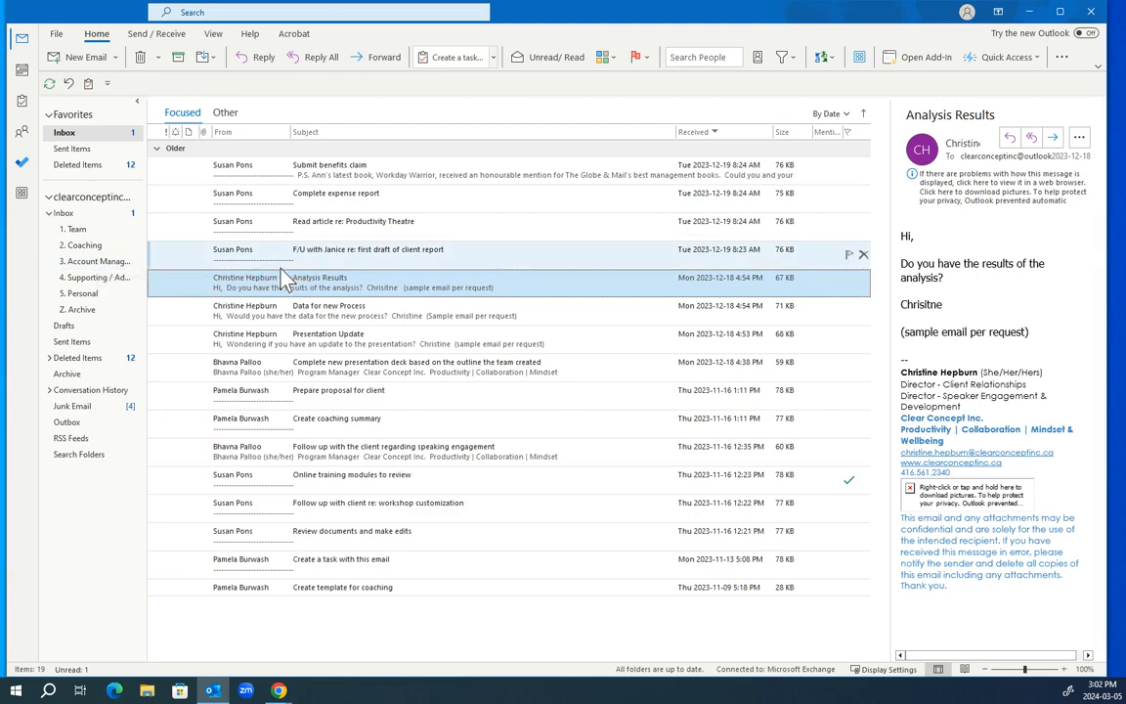
{"action": "left_click", "coordinate": [21, 162]}
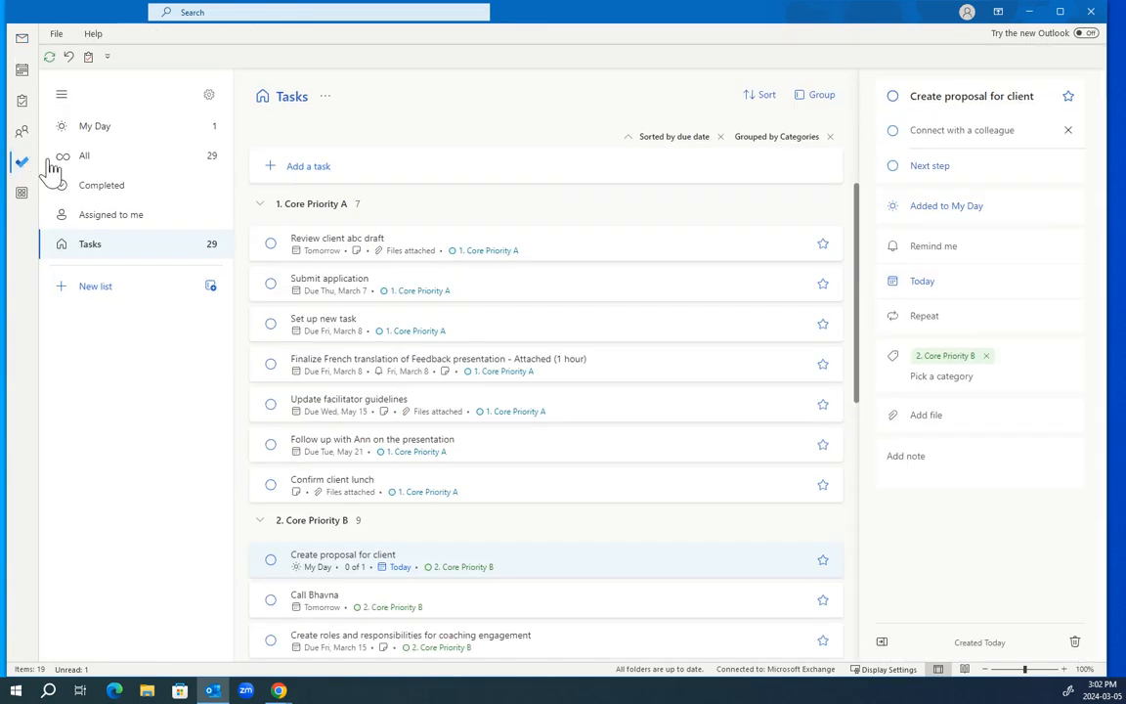